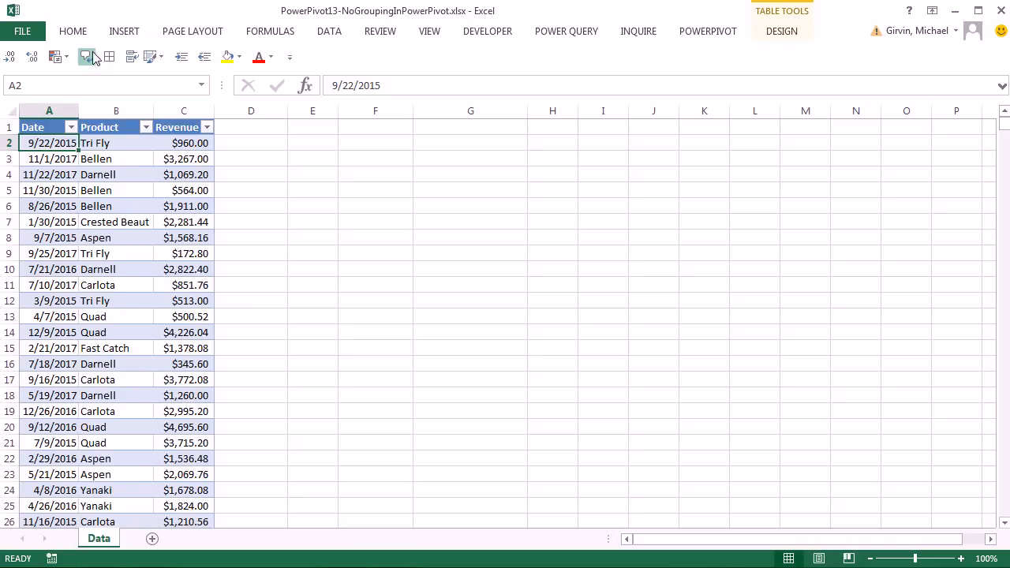
- Create an empty PivotTable from the fRevenue table at cell F1 of the Data sheet
click(124, 31)
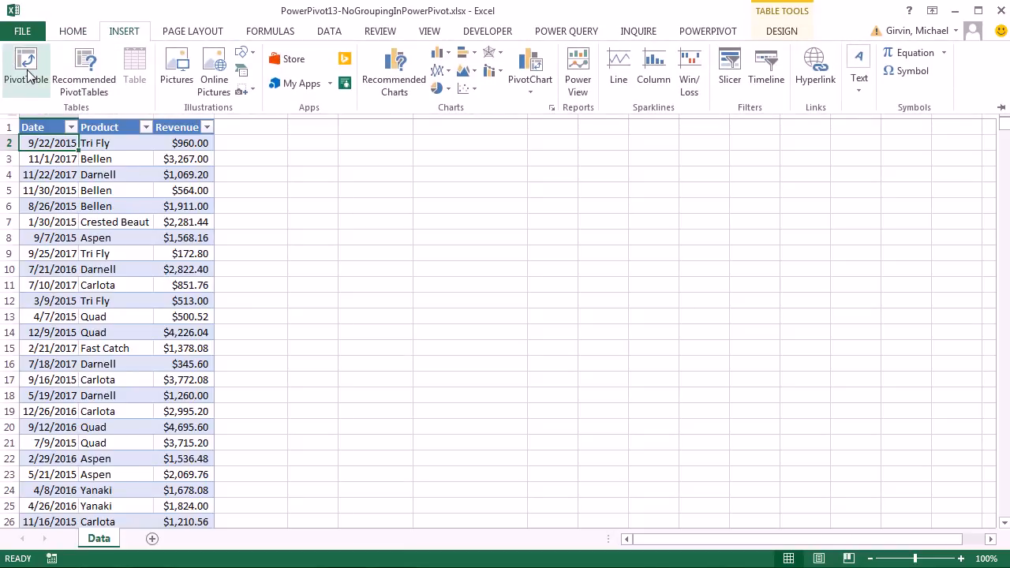
key(Escape)
key(alt)
key(n)
key(v)
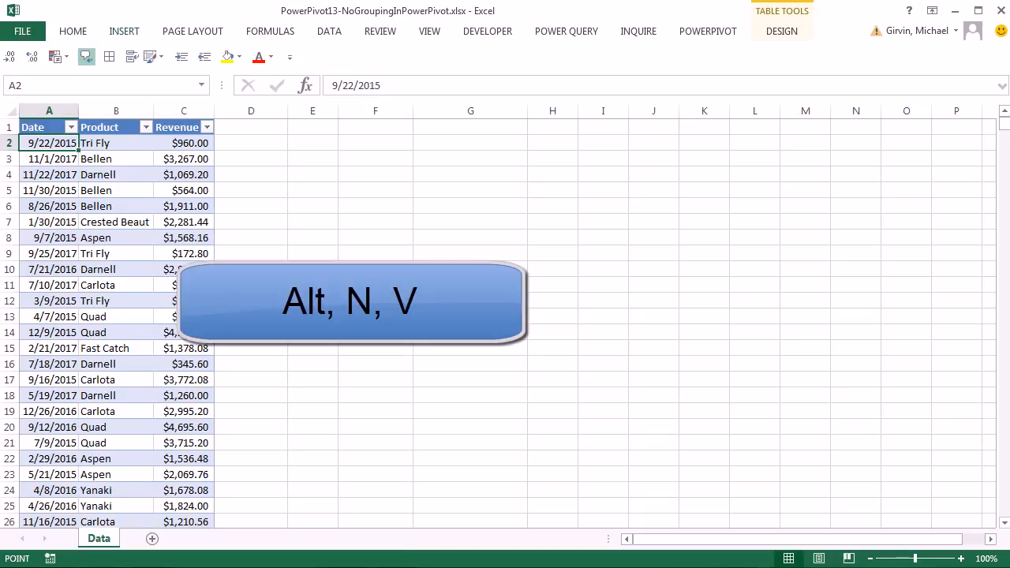
click(581, 274)
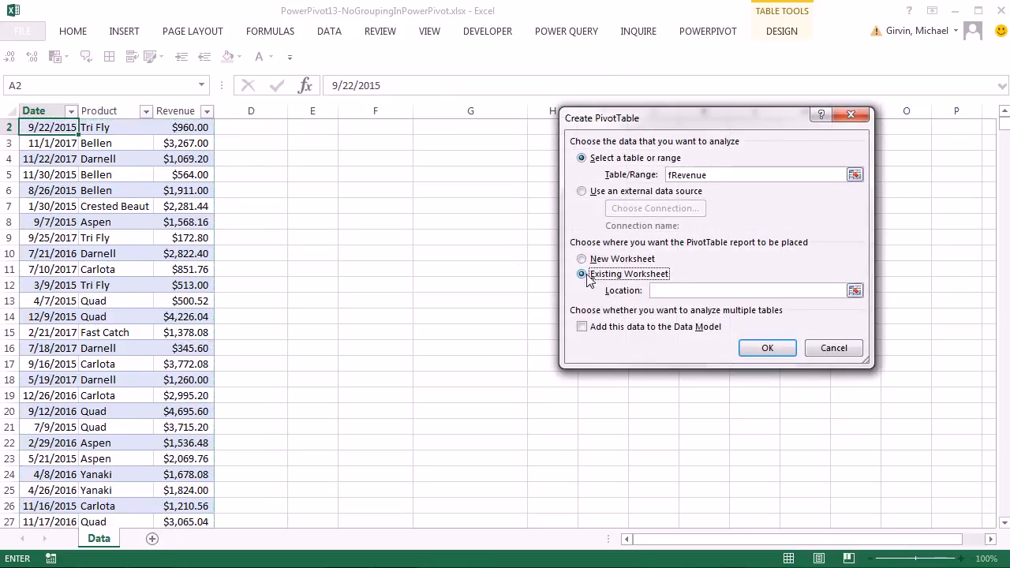
scroll(489, 321, up, 1)
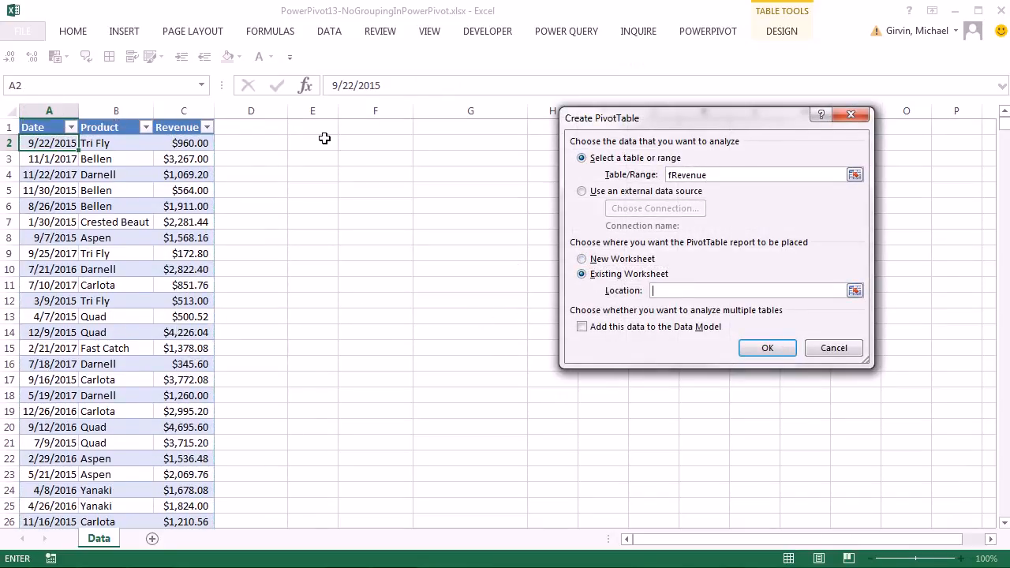
click(372, 130)
click(775, 348)
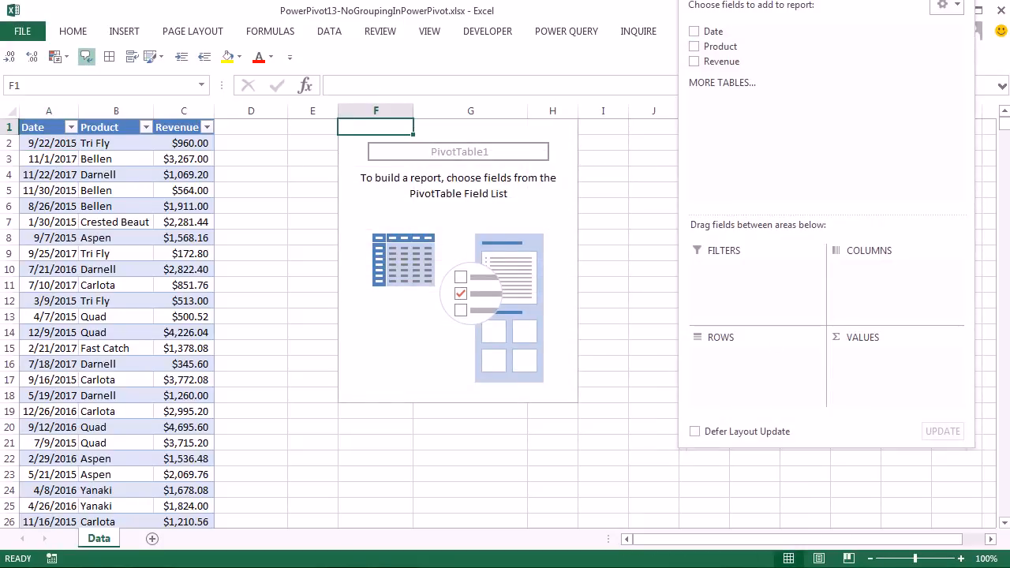
- Add the Date field to the PivotTable's Rows
drag(851, 3, 766, 153)
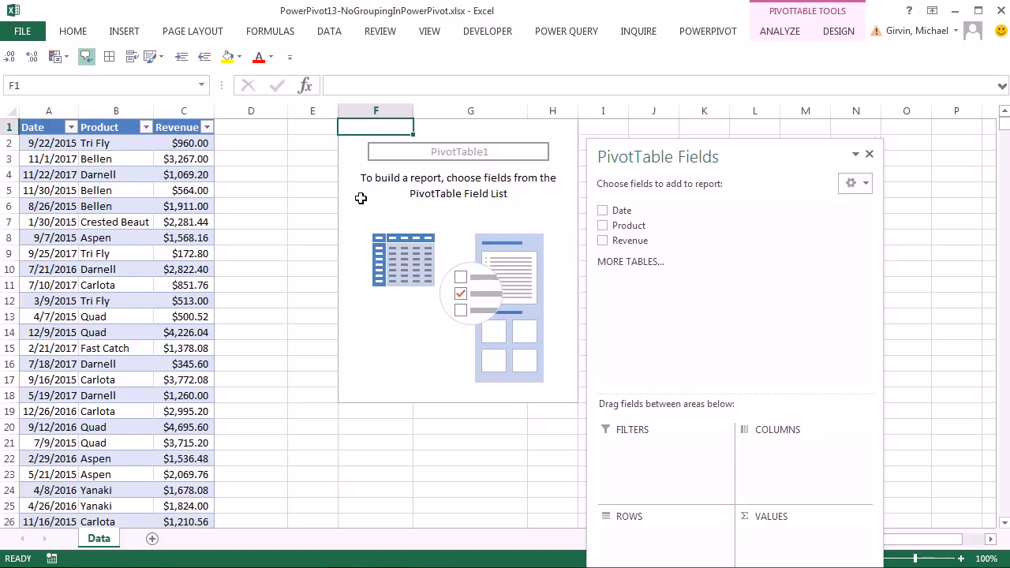
drag(612, 210, 649, 542)
drag(700, 151, 643, 41)
- Group the pivot's dates by Months and Years
right_click(376, 145)
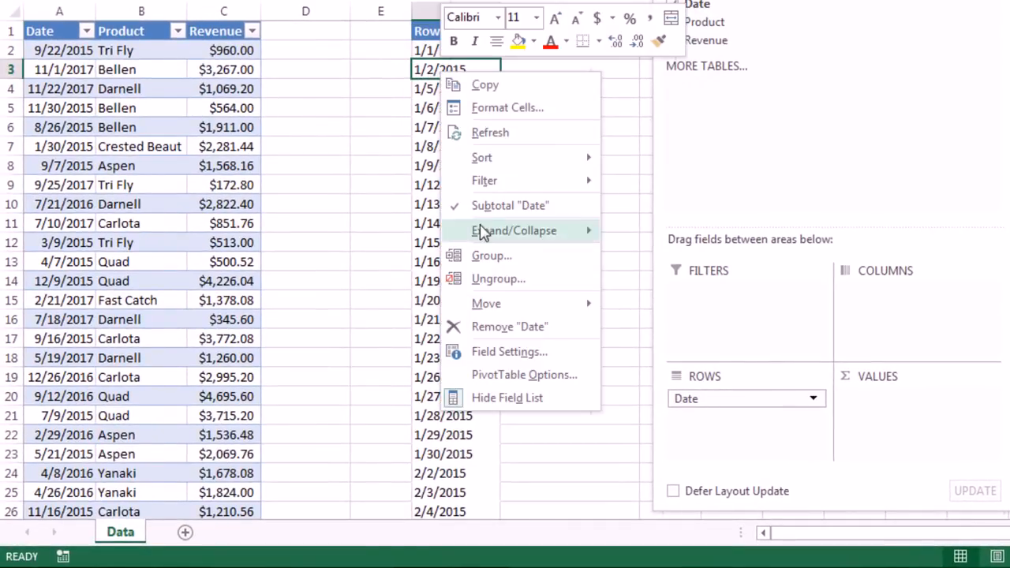
click(492, 256)
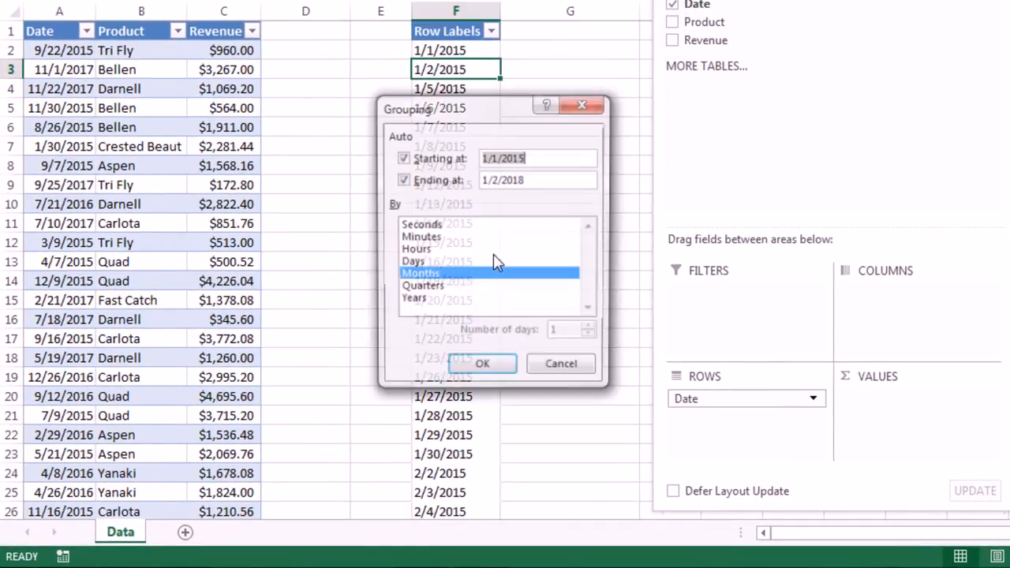
click(423, 302)
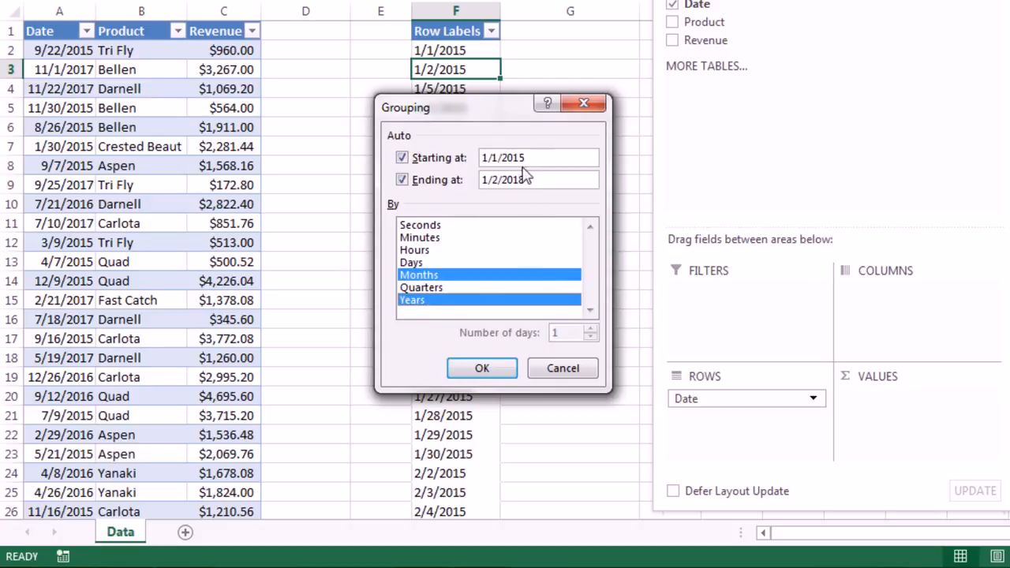
click(489, 374)
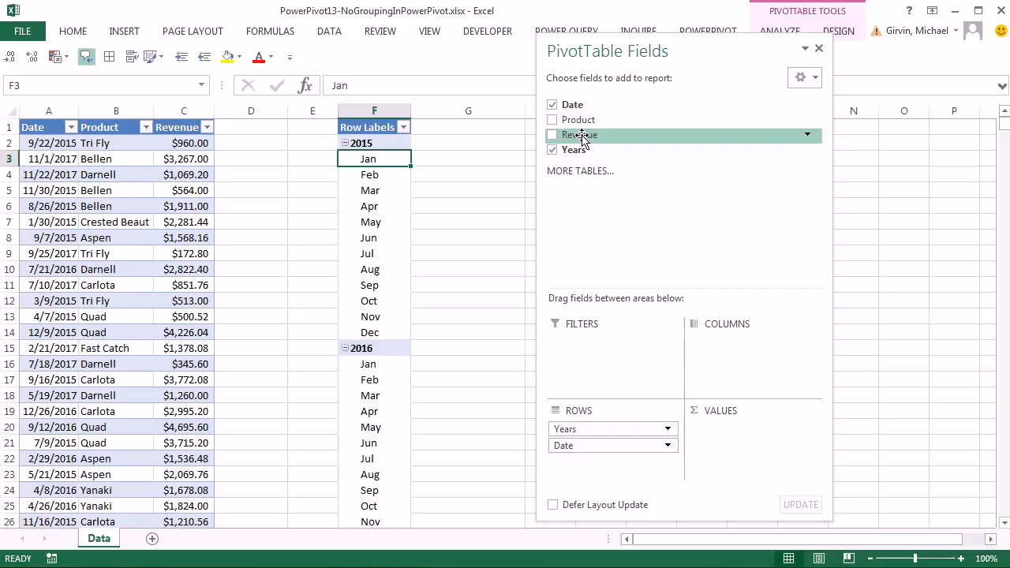
- Add Sum of Revenue to Values and dock the field list on the right edge
drag(582, 139, 752, 437)
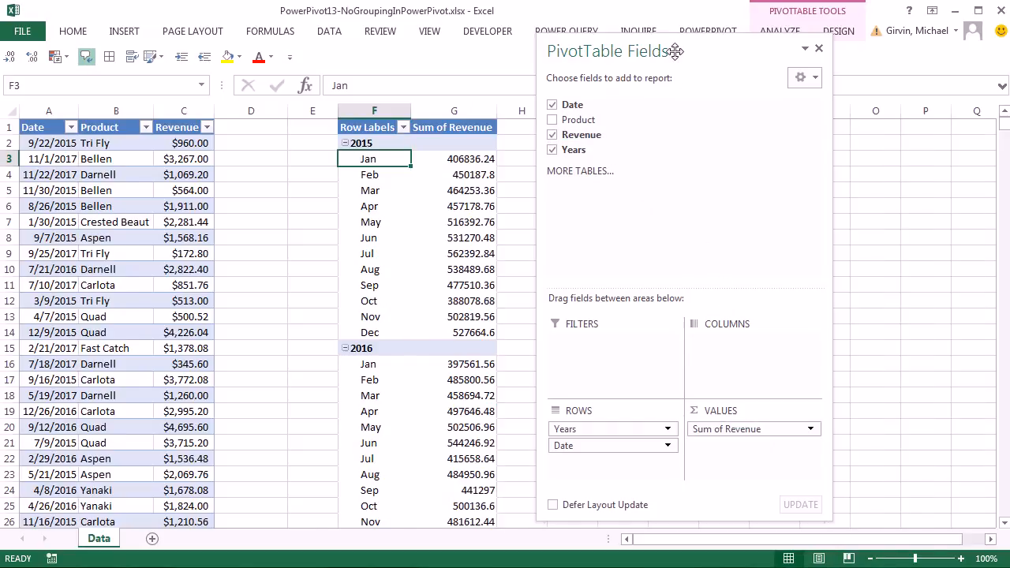
drag(679, 45, 827, 43)
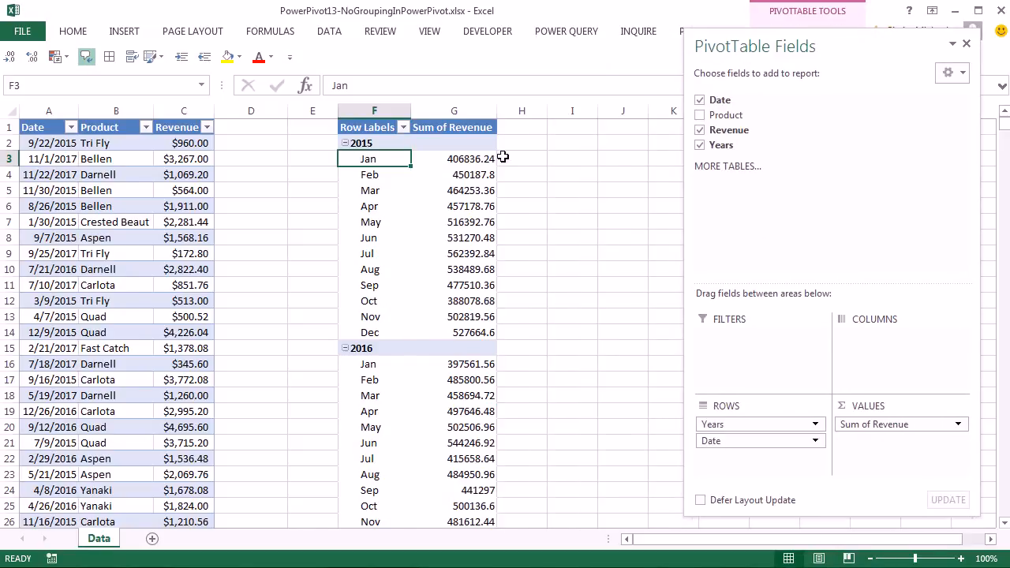
double_click(887, 39)
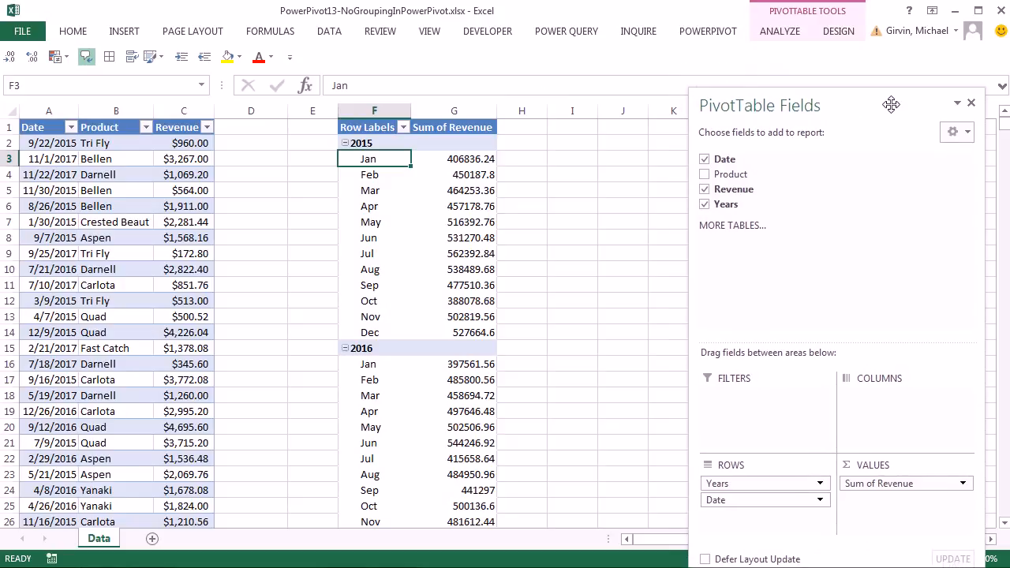
- Set the pivot report layout to Outline Form and collapse the ribbon
click(838, 31)
click(105, 82)
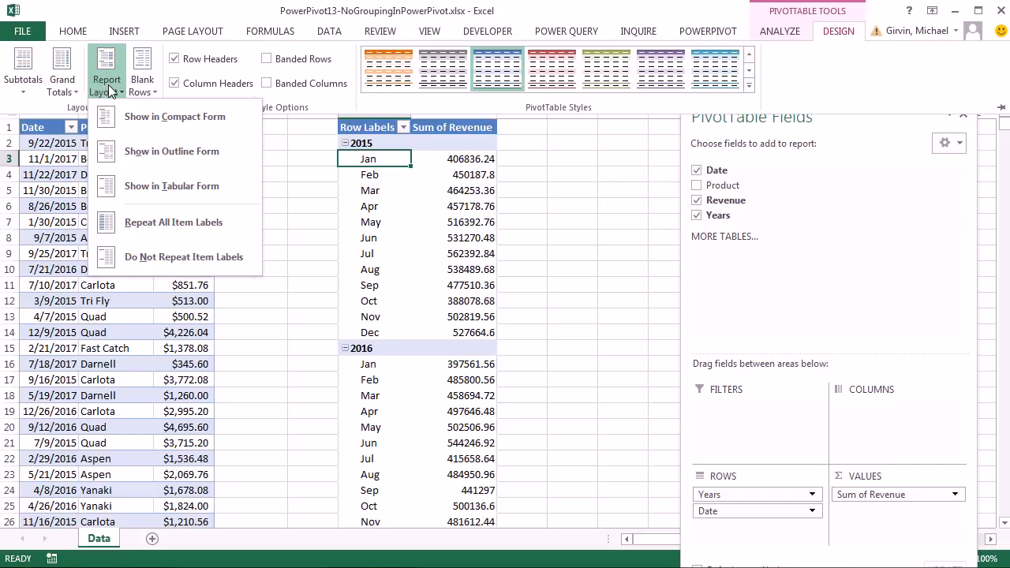
click(196, 151)
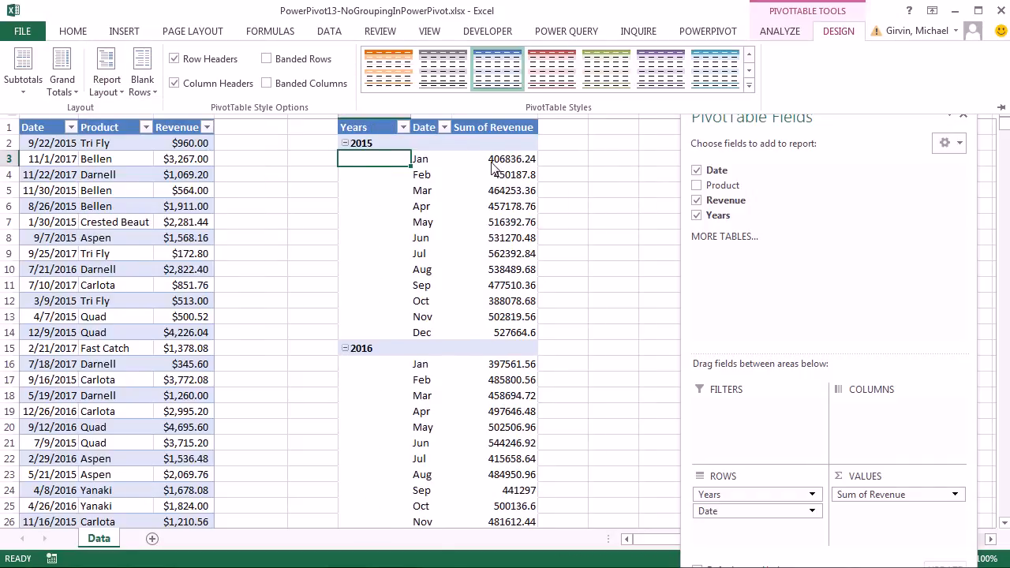
key(ctrl+F1)
- Format the Sum of Revenue values as Currency, e.g. $406,836.24
right_click(491, 161)
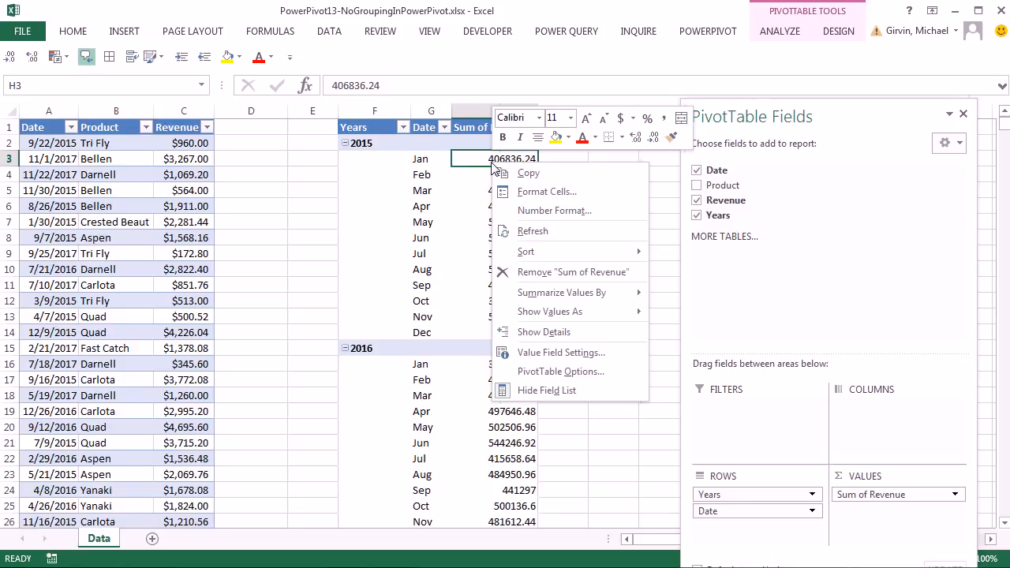
click(550, 218)
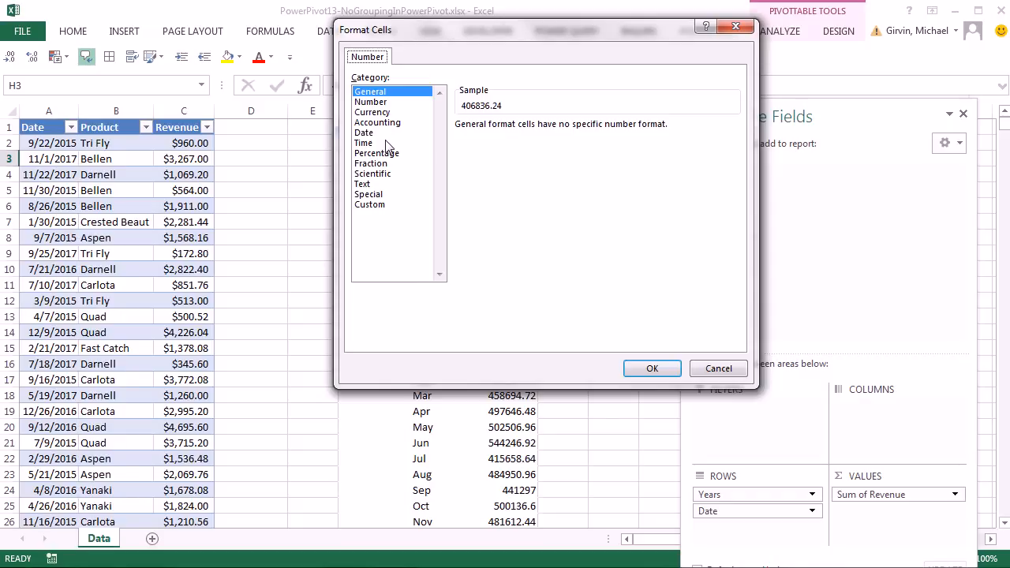
click(371, 113)
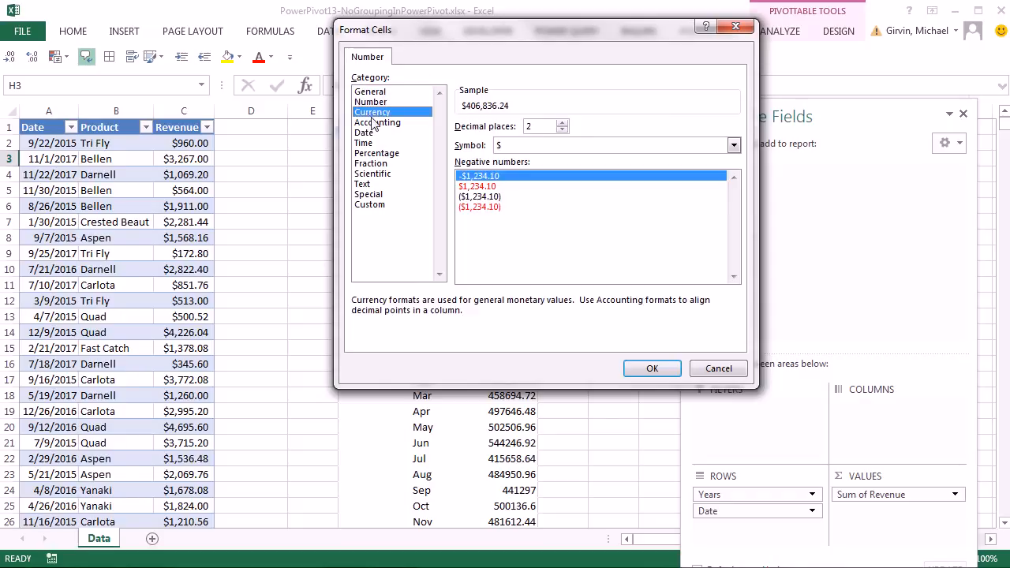
click(652, 370)
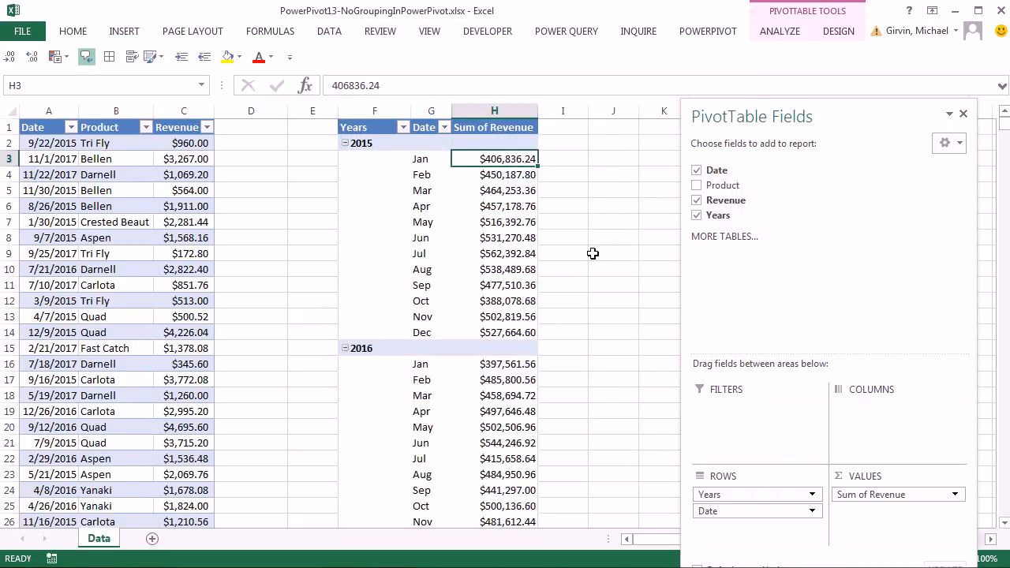
scroll(592, 257, down, 7)
scroll(574, 290, up, 5)
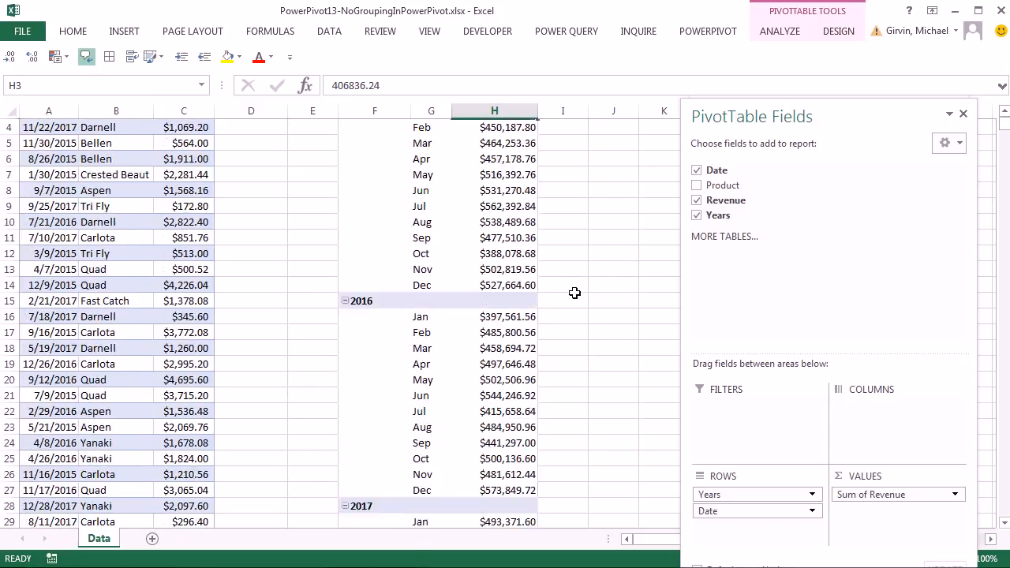
scroll(575, 293, up, 2)
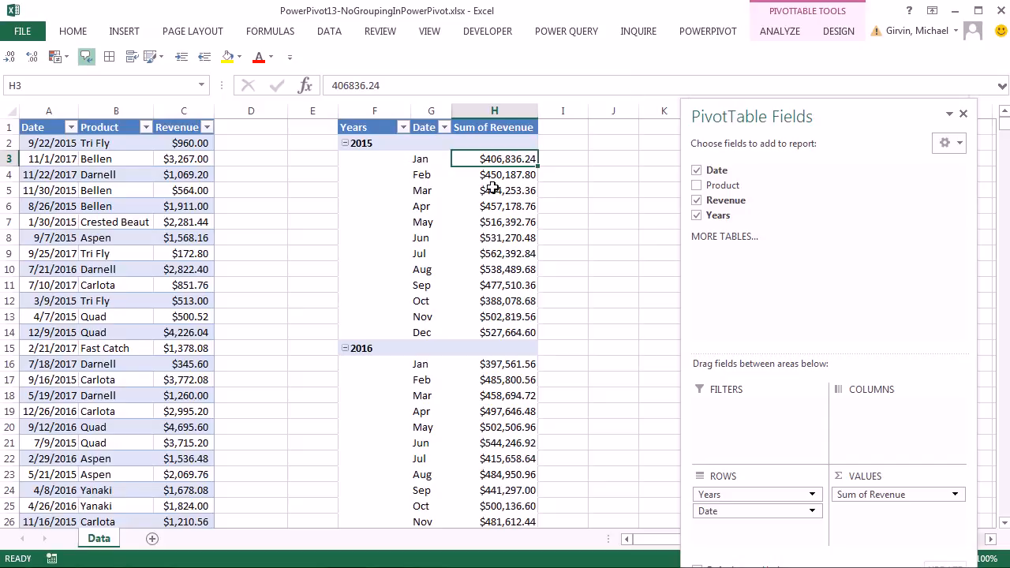
- Add fRevenue to the Power Pivot data model, widen its Date column, and start a new PivotTable
click(119, 166)
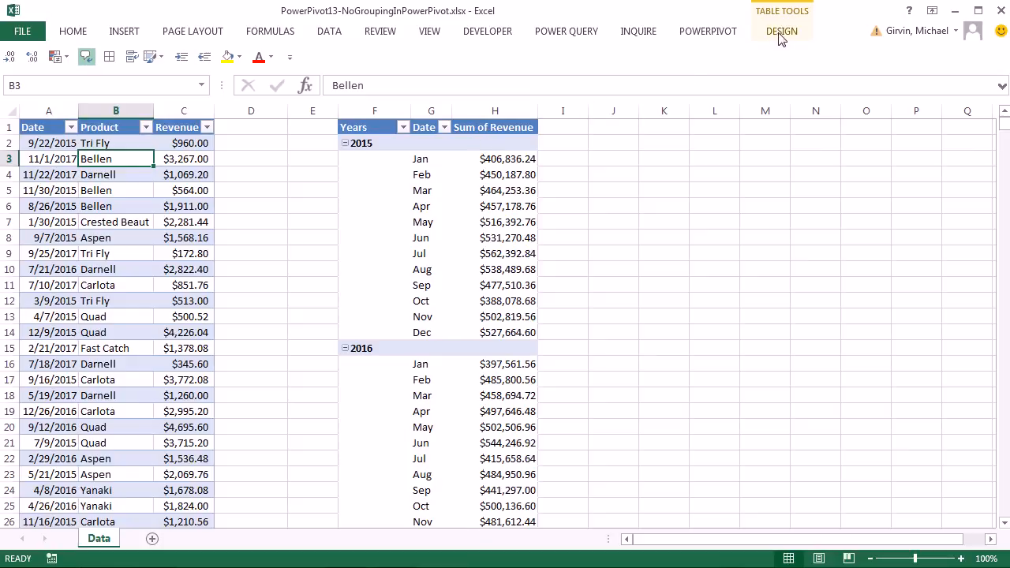
click(712, 33)
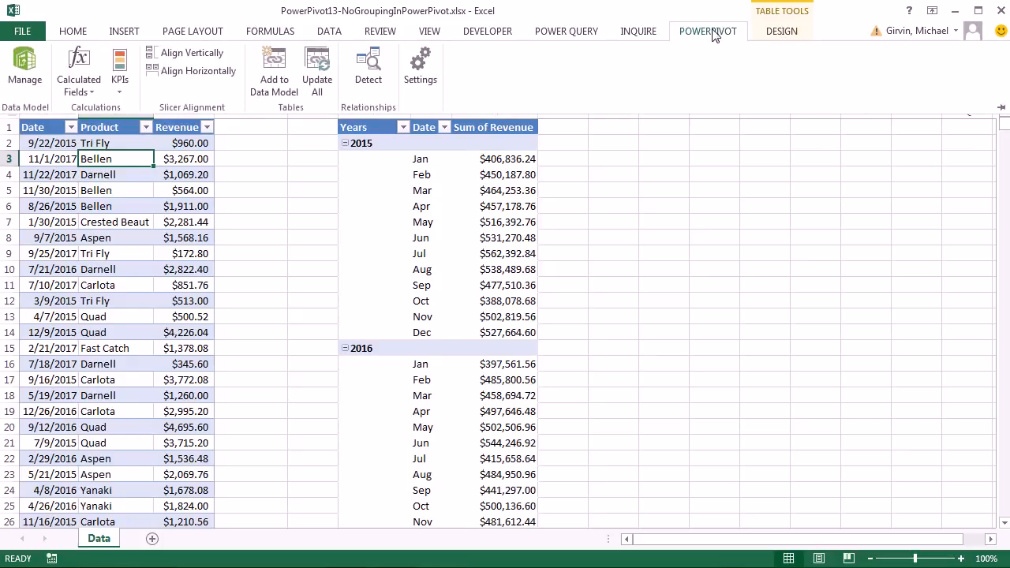
click(285, 77)
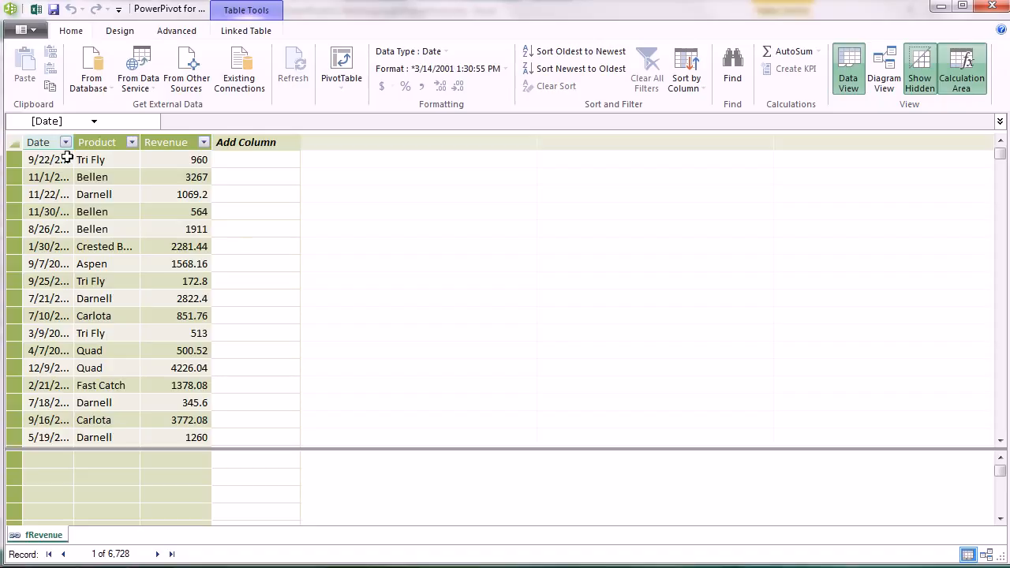
drag(74, 144, 128, 146)
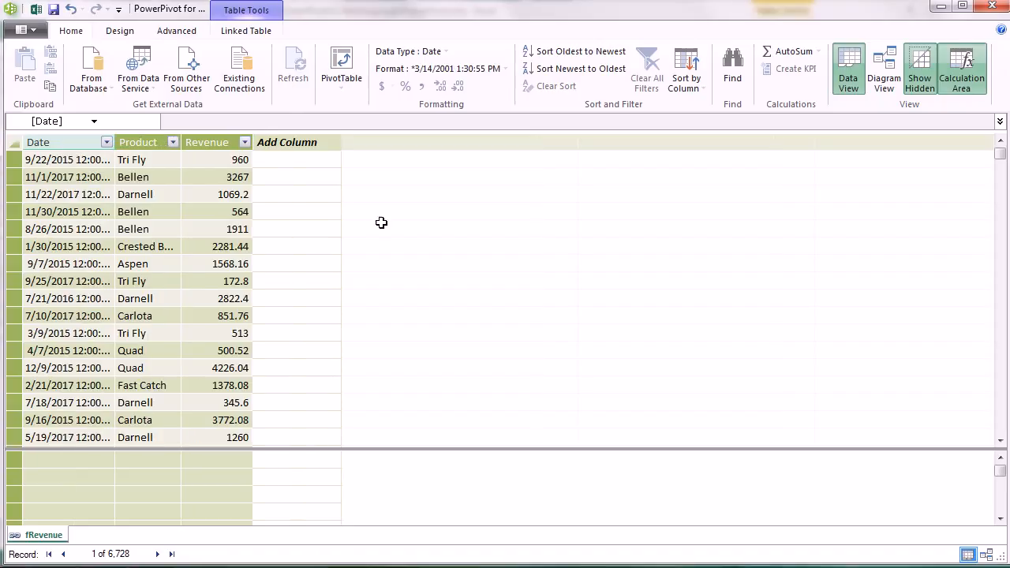
click(119, 174)
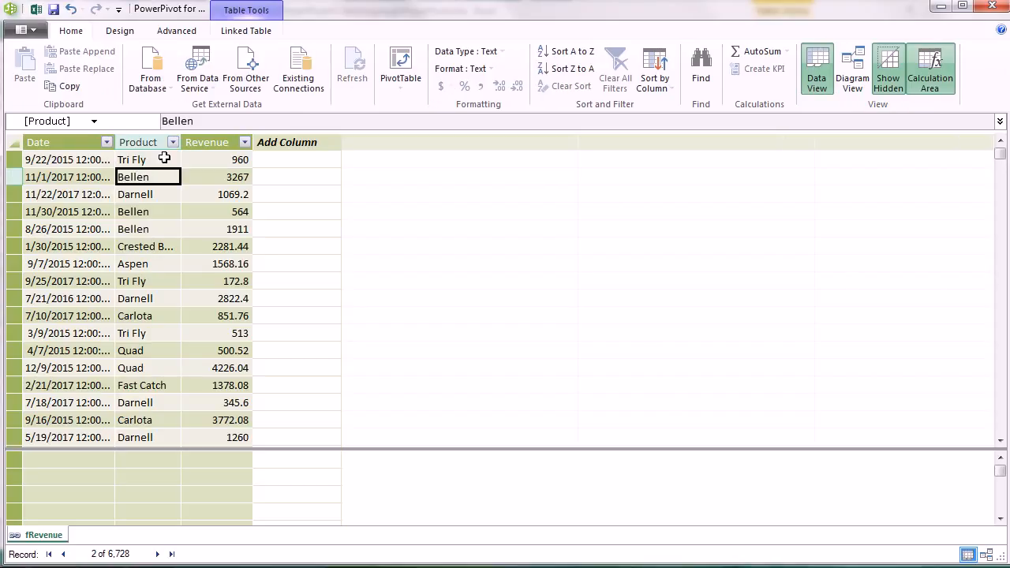
click(401, 64)
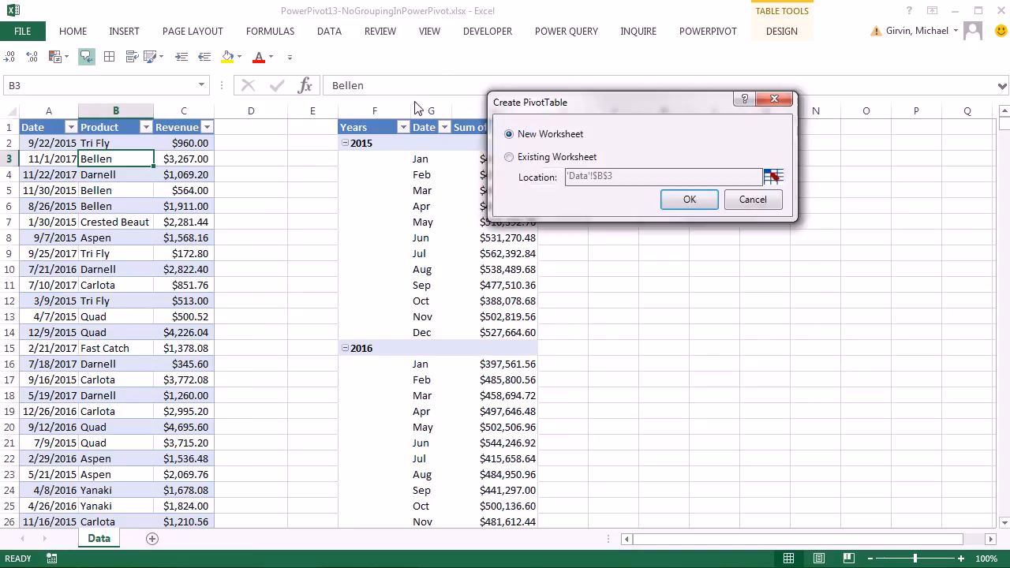
- Place the data-model PivotTable on a new worksheet with fRevenue's Date in Rows
click(688, 202)
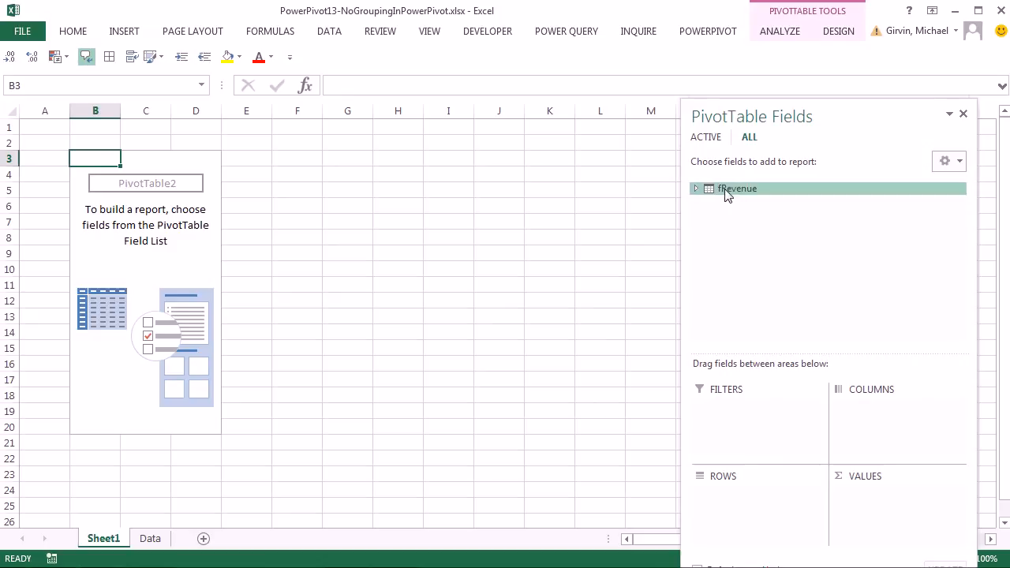
click(696, 187)
drag(741, 203, 703, 498)
- Check a pivot date's options, where grouping is unavailable, then return to the Data sheet
click(94, 443)
right_click(95, 444)
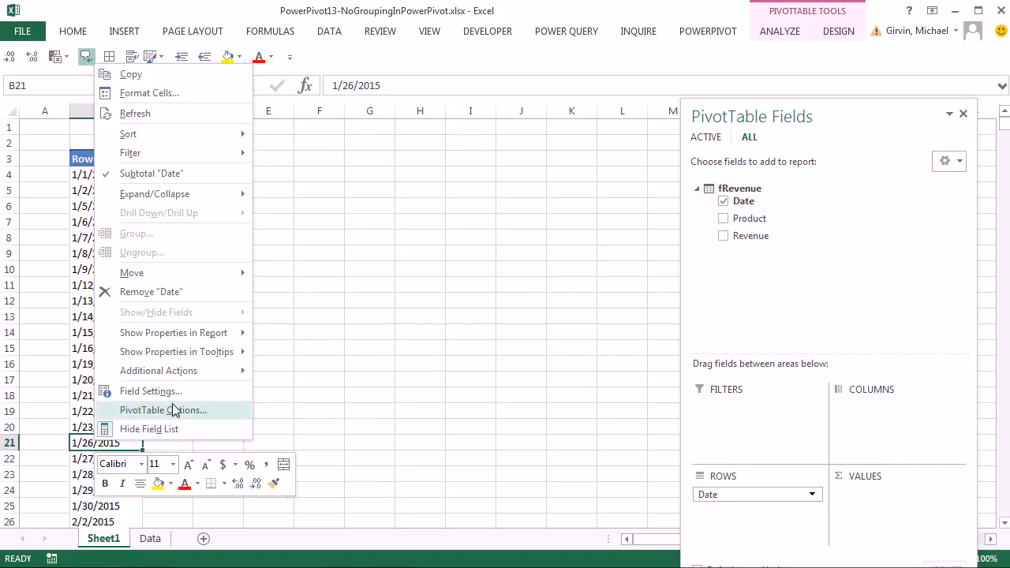
click(325, 349)
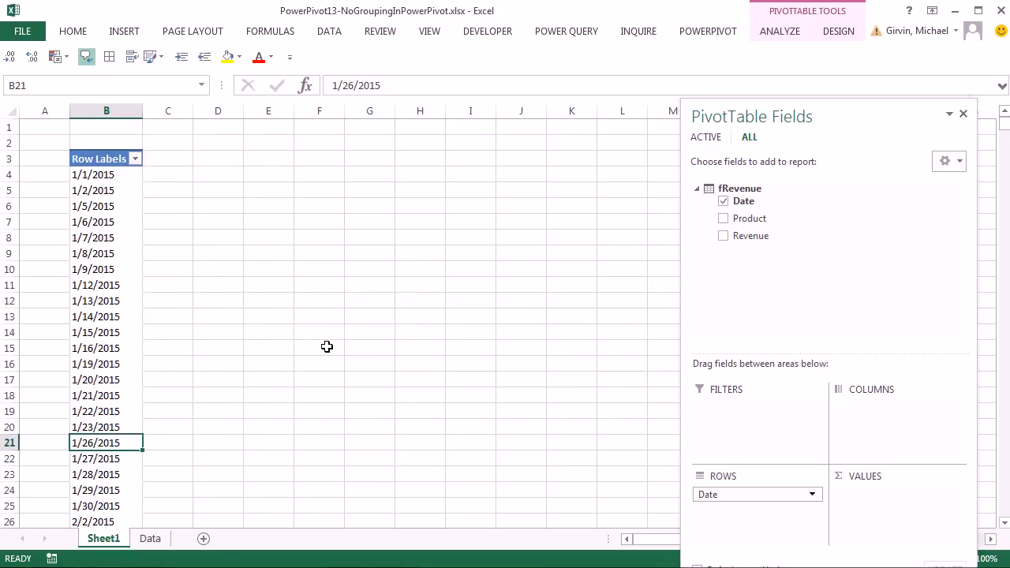
click(150, 540)
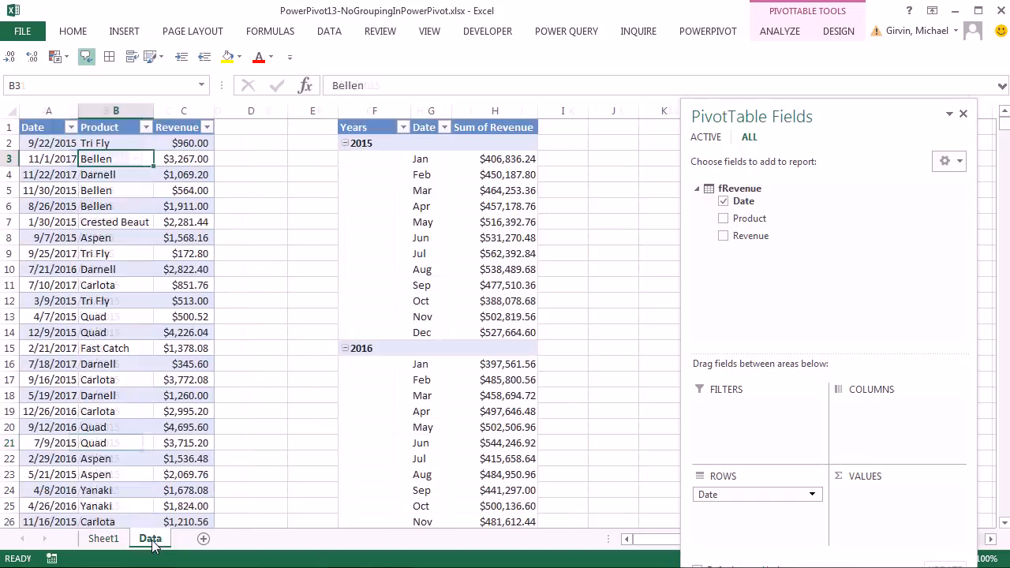
- Add a Max Date label with =MAX(fRevenue[Date]) formatted as a Date, showing 1/1/2018
click(661, 126)
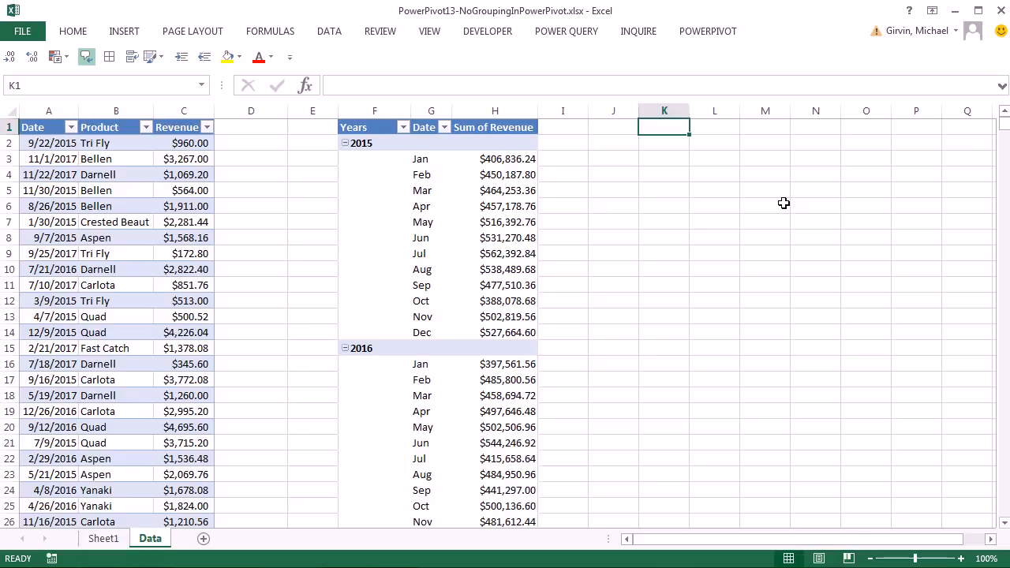
text(max)
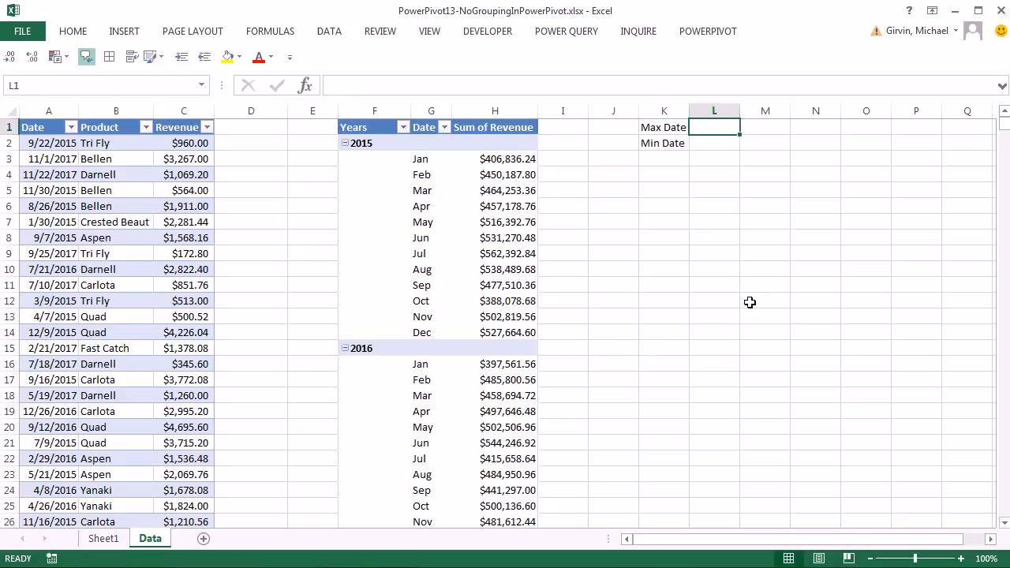
text(=)
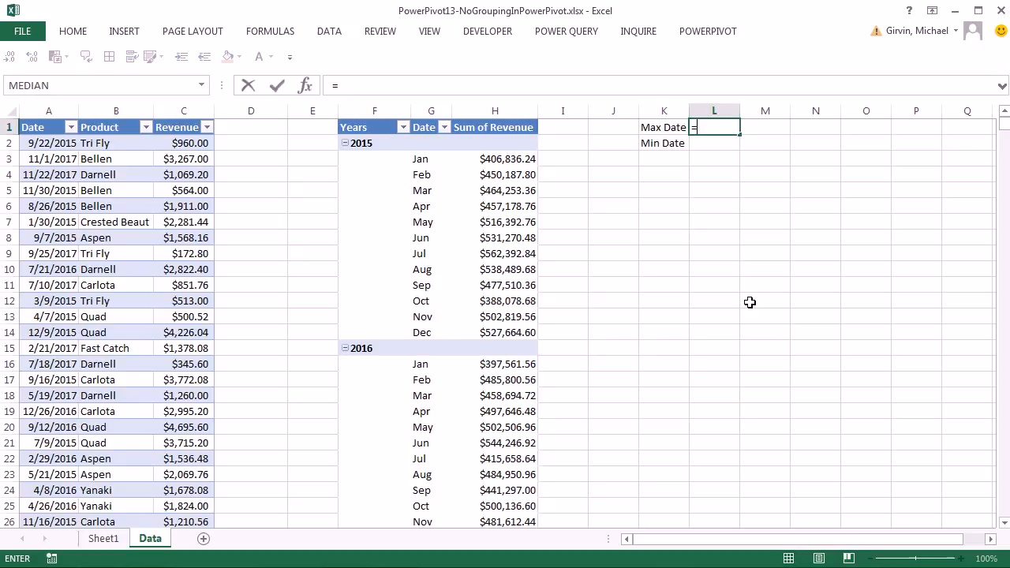
text(max)
key(Tab)
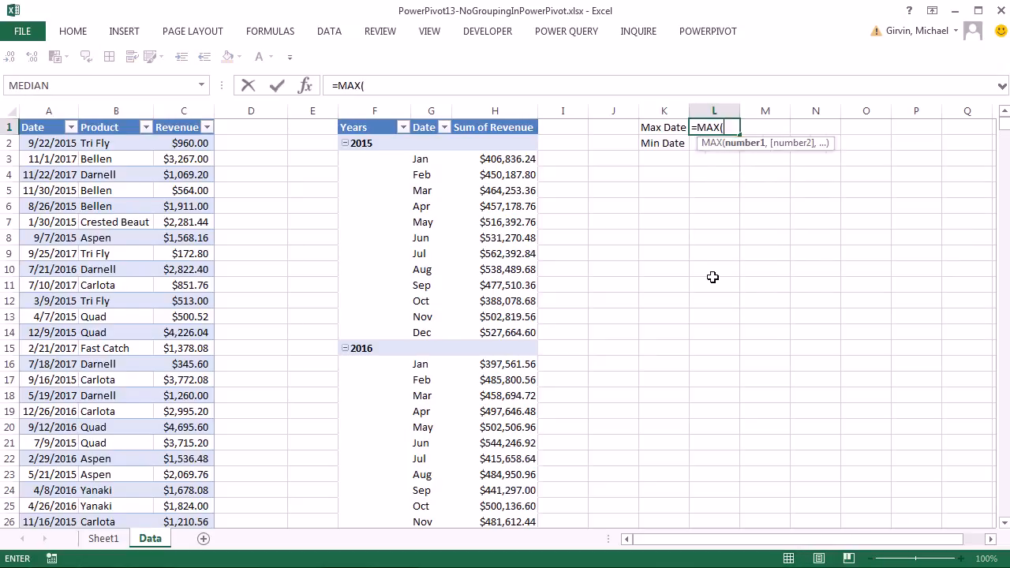
click(68, 141)
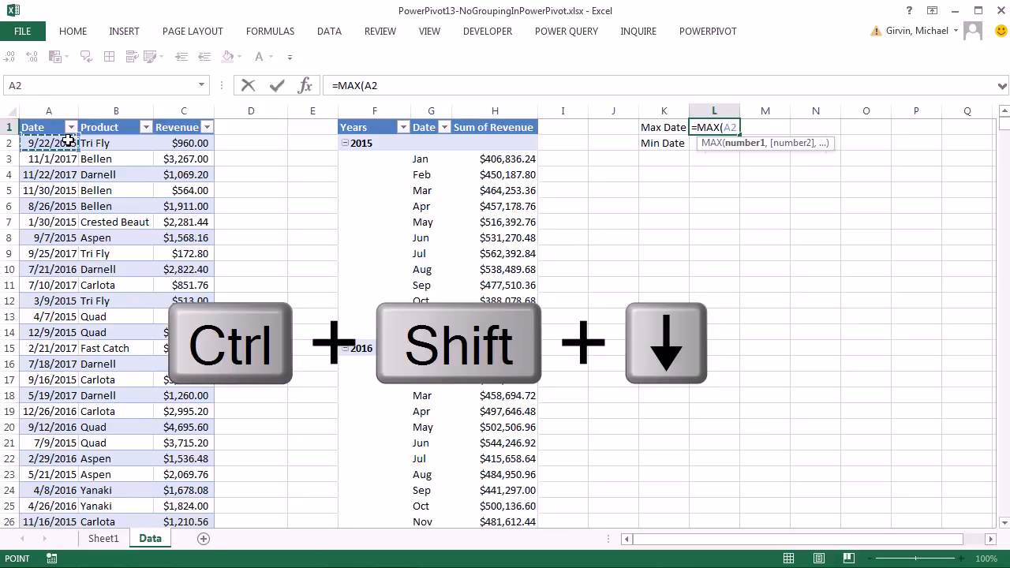
key(ctrl+shift+Down)
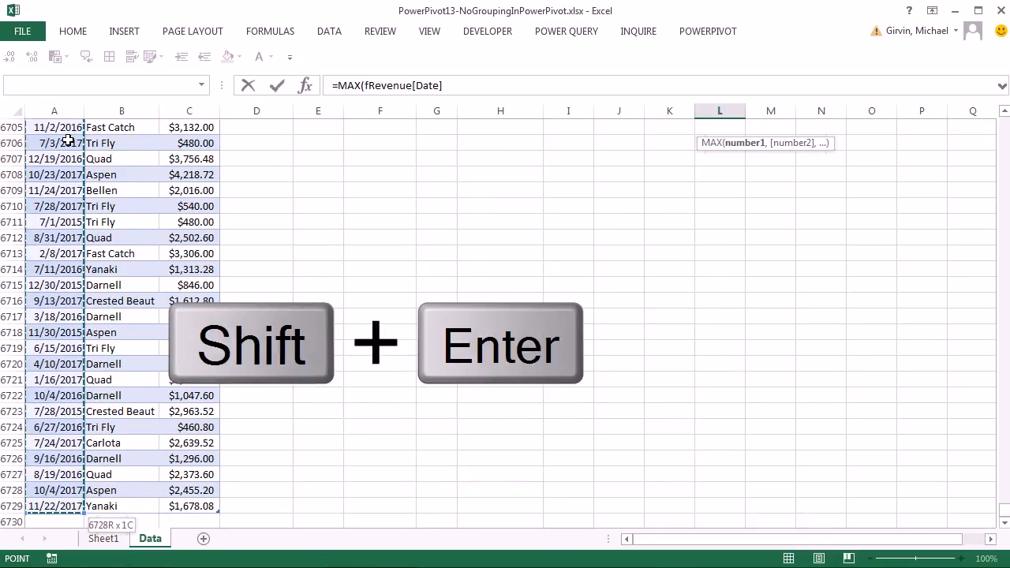
key(shift+Return)
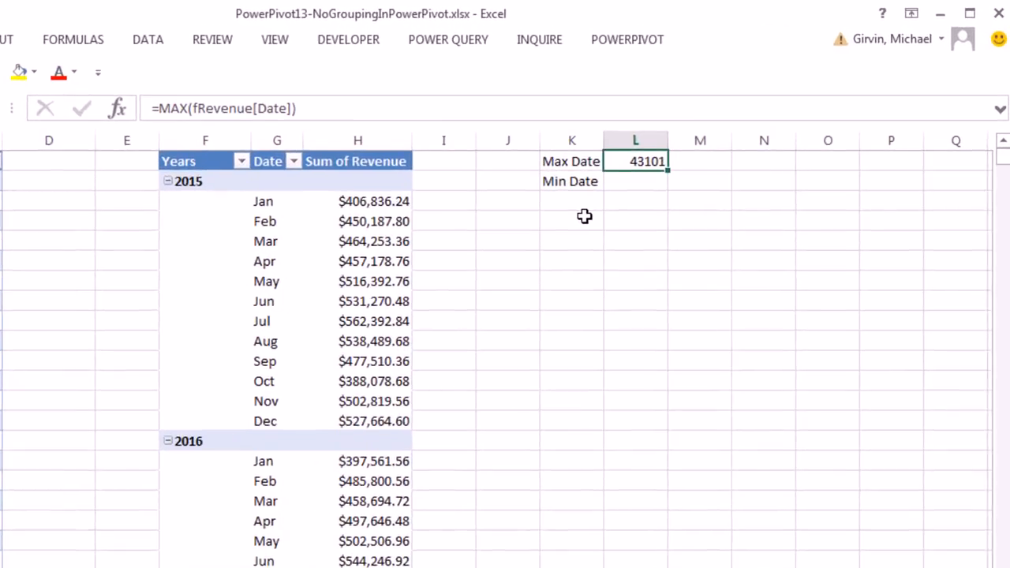
key(ctrl+1)
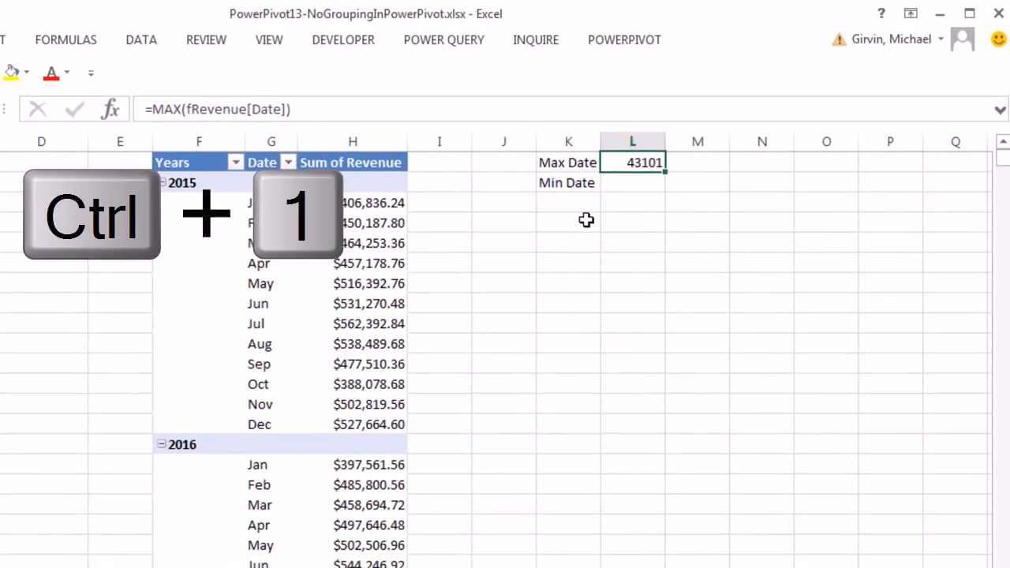
key(Tab)
key(Down)
key(Down)
key(Down)
key(Down)
key(Return)
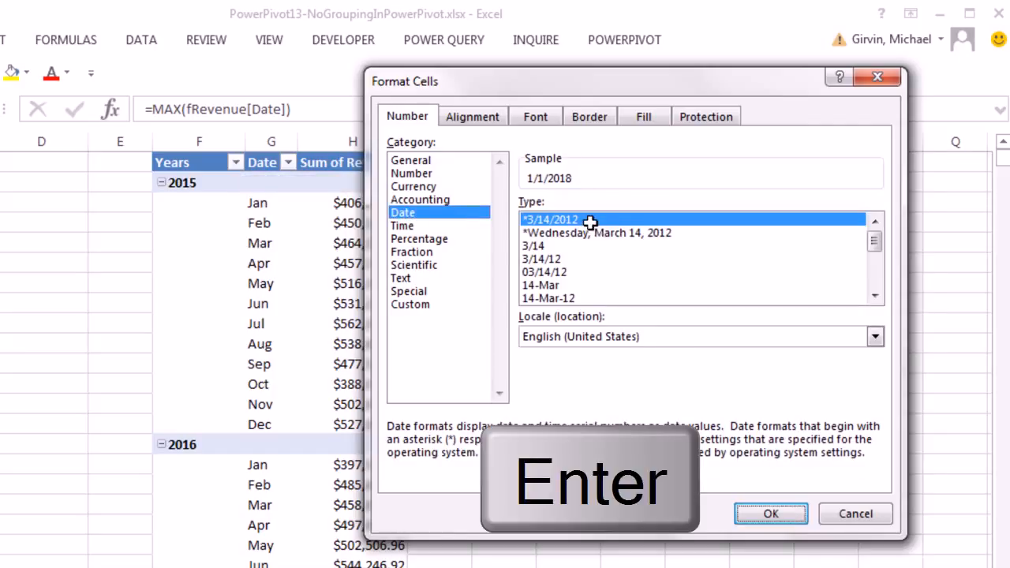
- Copy the formula down and change MAX to MIN for Min Date, giving 1/1/2015
drag(666, 172, 665, 189)
double_click(651, 187)
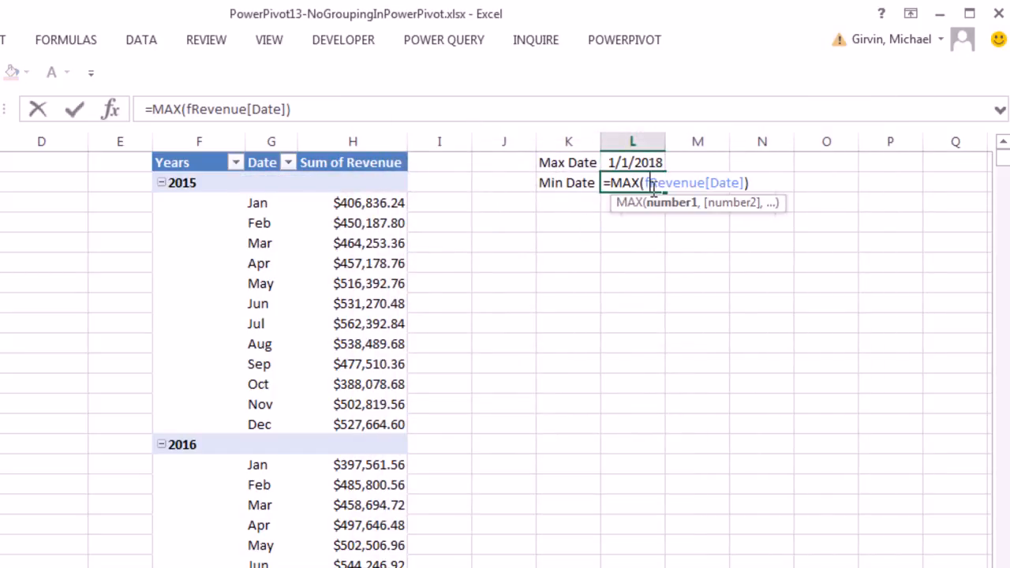
double_click(626, 183)
text(Min)
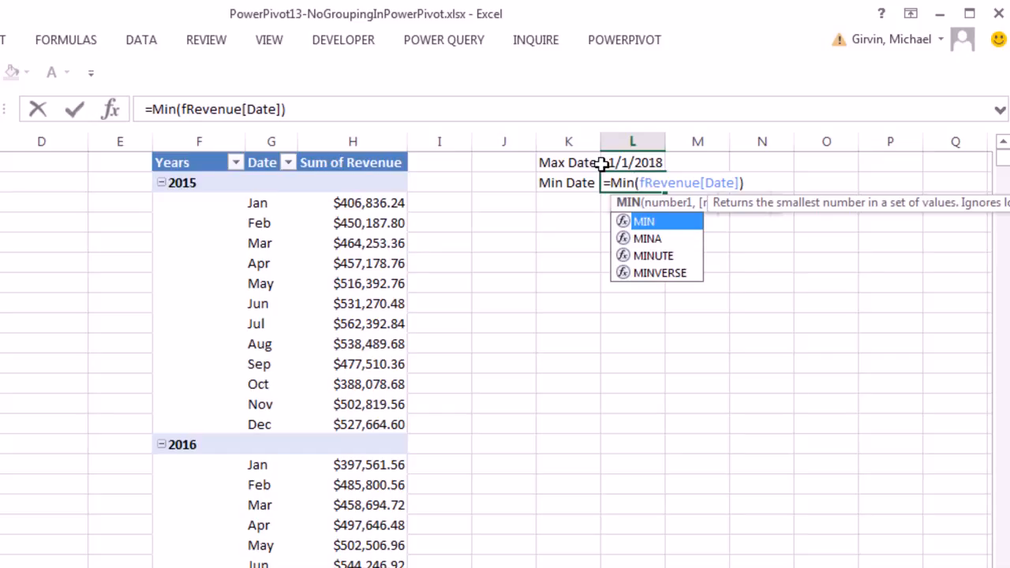
key(ctrl+Return)
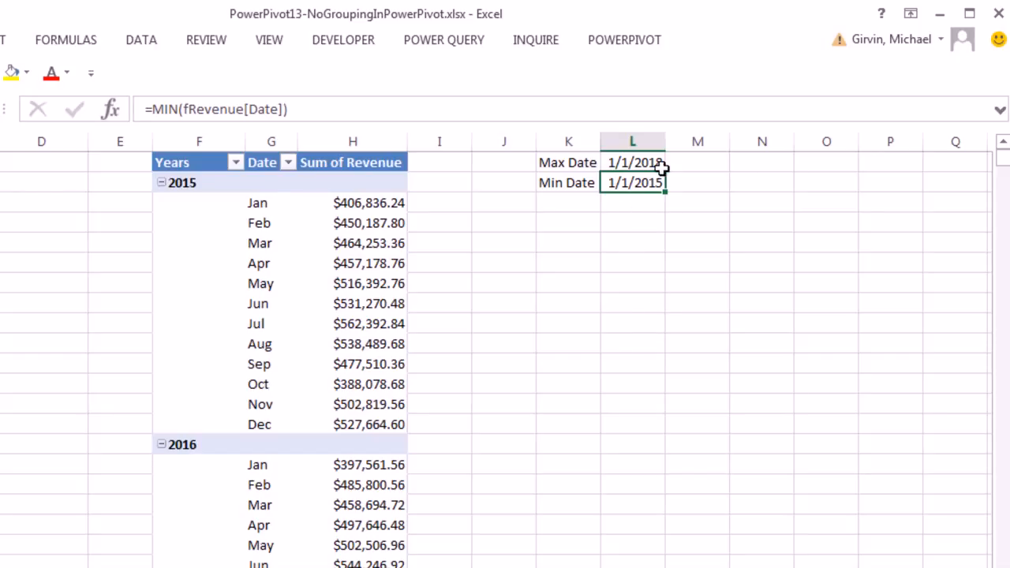
- Enter a bold Date header in column N with 1/1/2015 beneath it
click(774, 168)
text(Date)
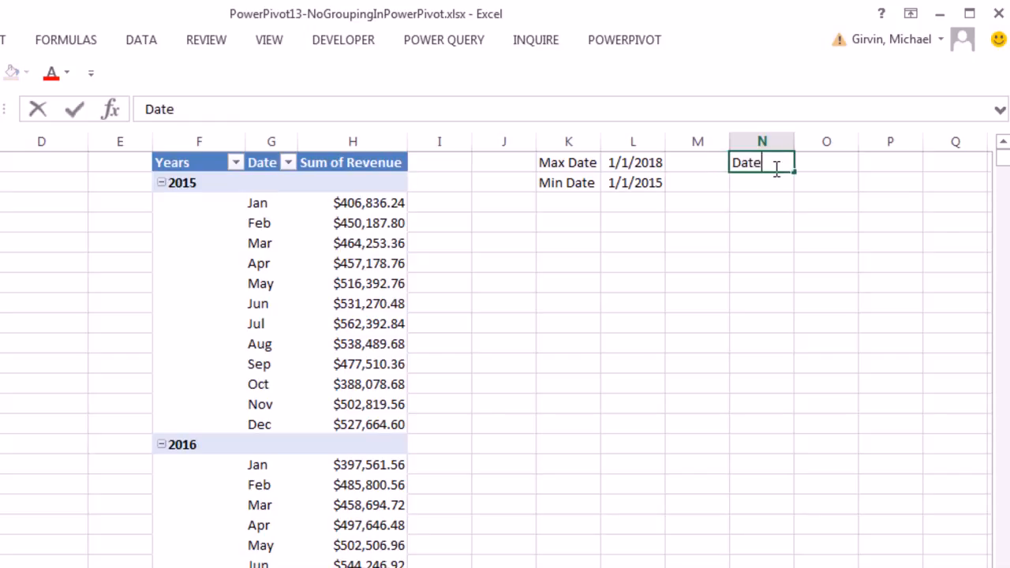
key(ctrl+Return)
key(ctrl+b)
key(Return)
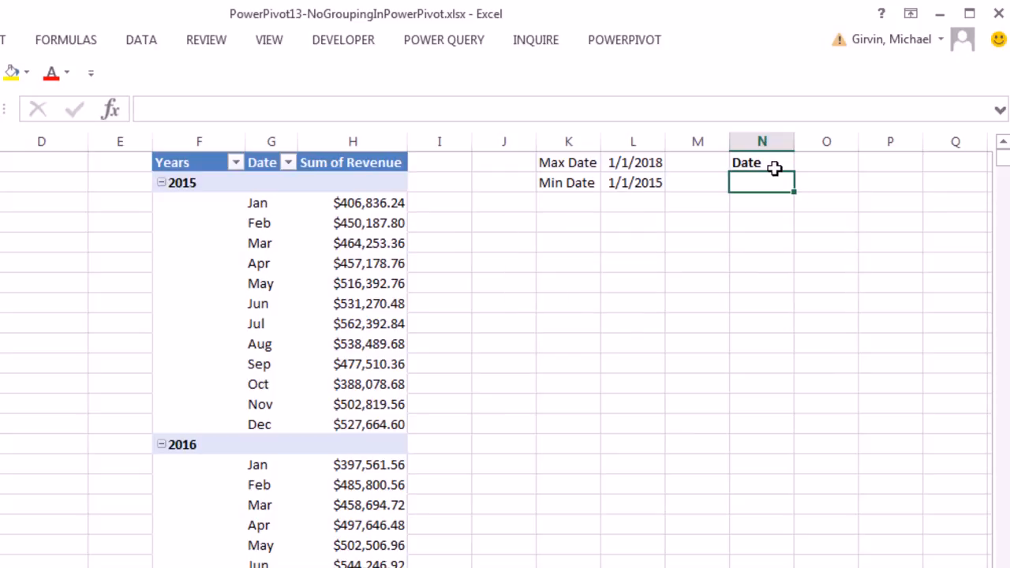
text(1/)
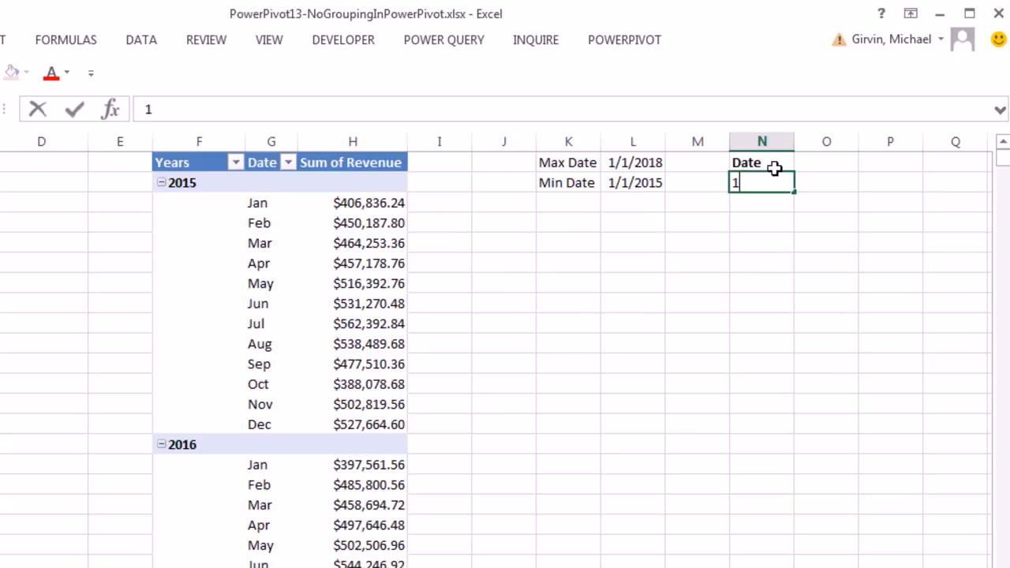
text(1/2015)
key(ctrl+Return)
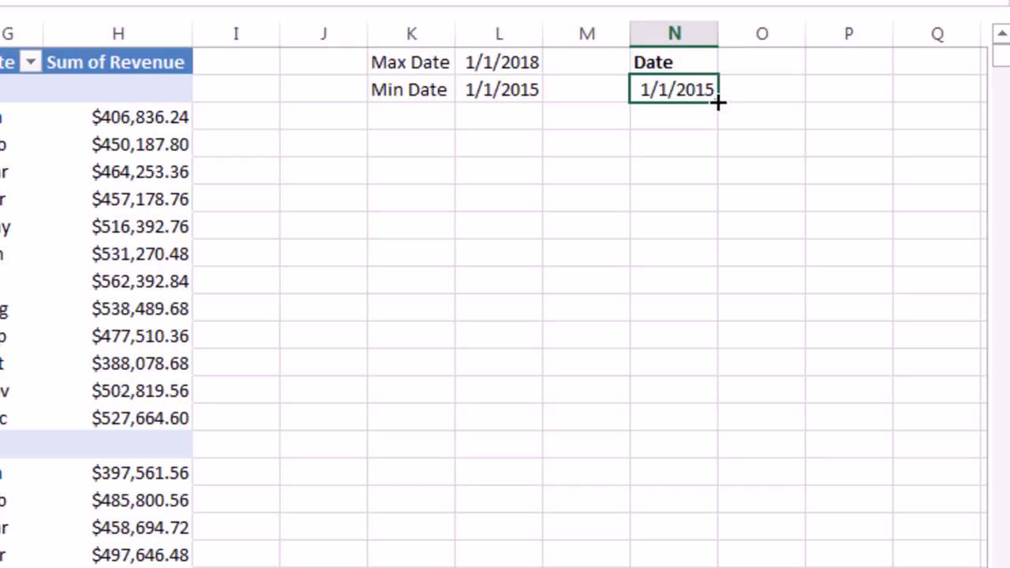
- Fill a daily date series down the column through 12/31/2018 and autofit column N
mouse_move(718, 103)
mouse_down()
mouse_move(733, 205)
mouse_move(716, 102)
mouse_up()
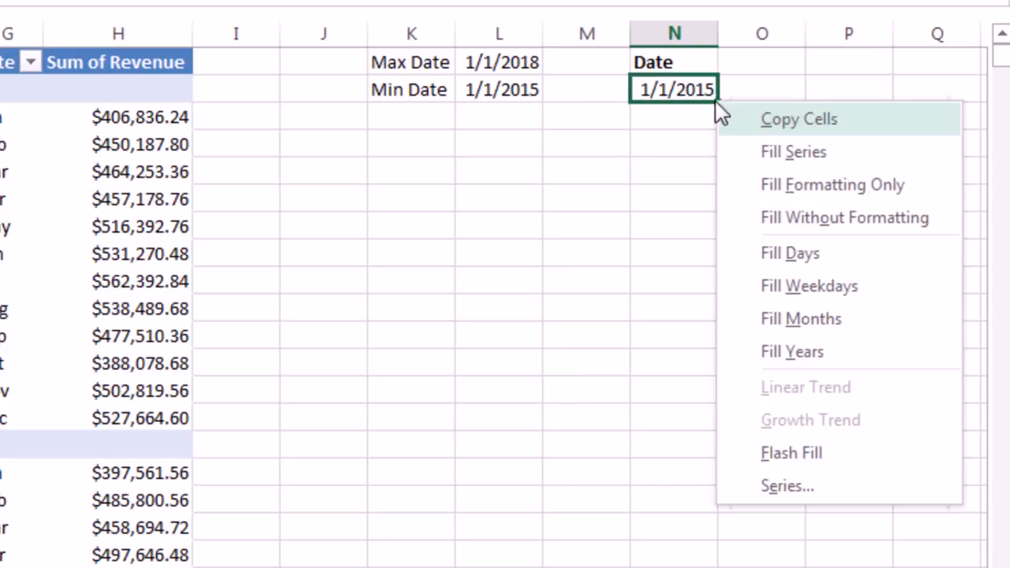
click(783, 487)
click(344, 208)
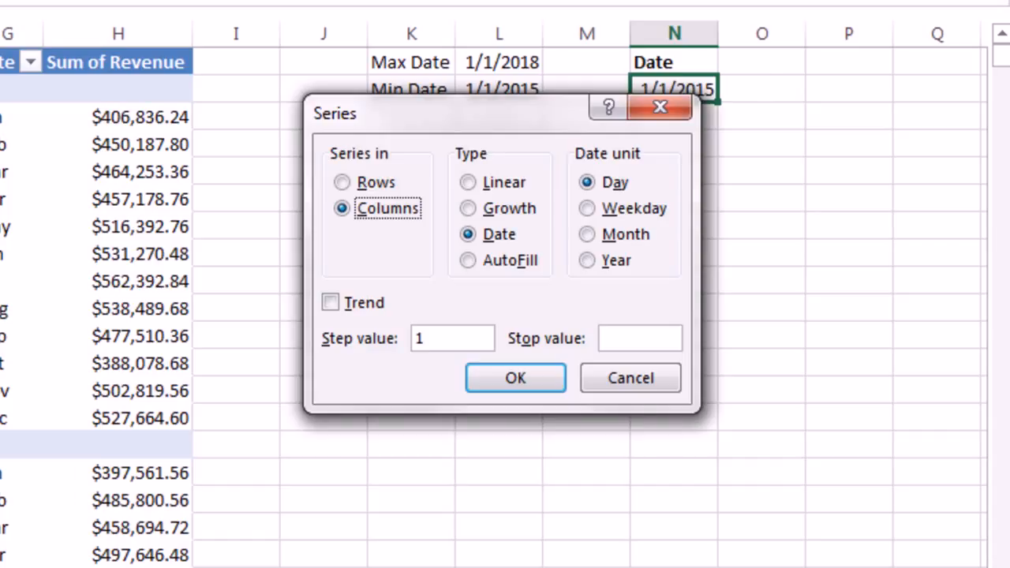
click(621, 336)
text(1)
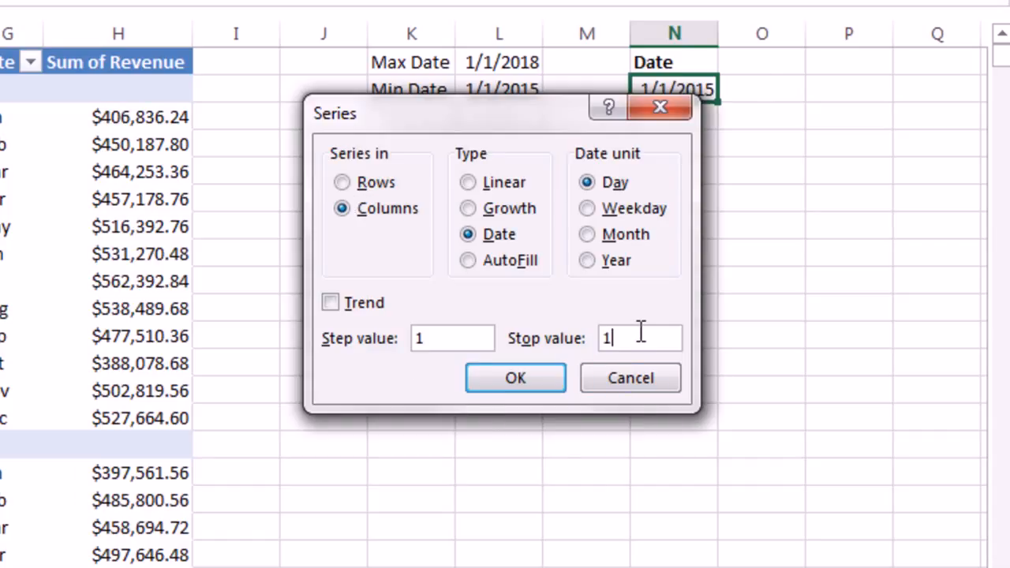
text(2/31/2018)
click(520, 382)
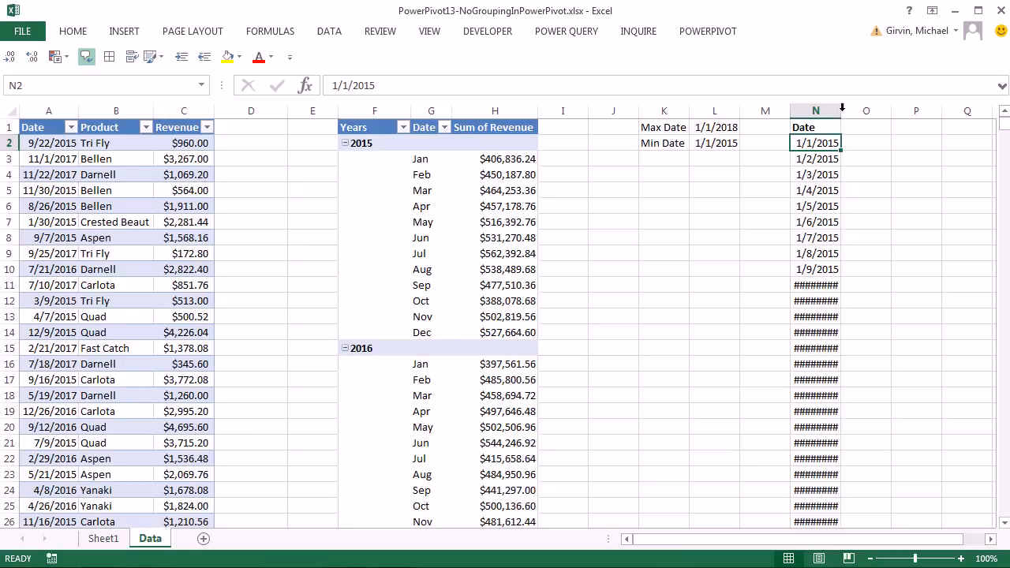
double_click(842, 110)
- Convert the column N date list into a table named dCalendar
key(ctrl+Down)
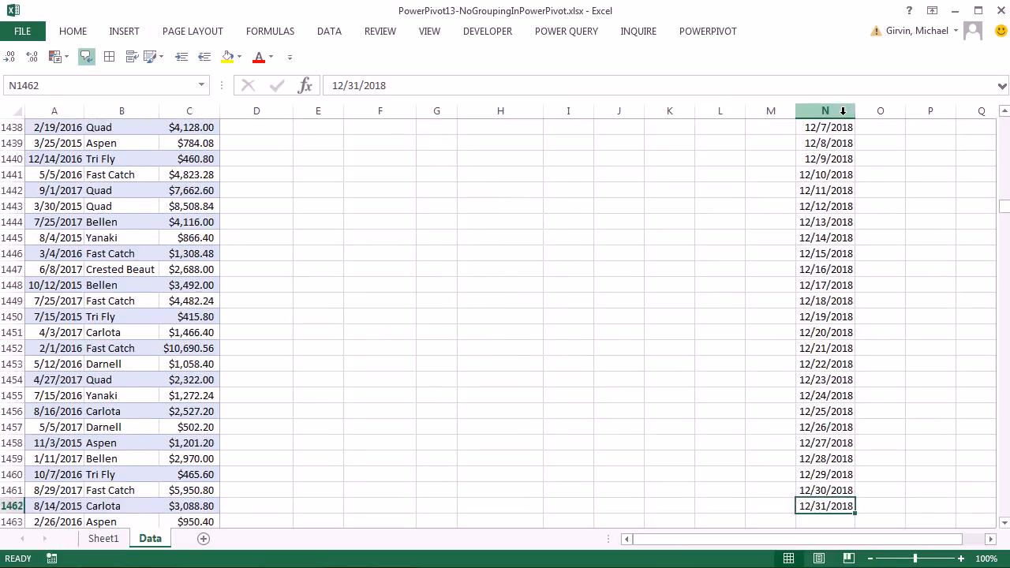
key(ctrl+Up)
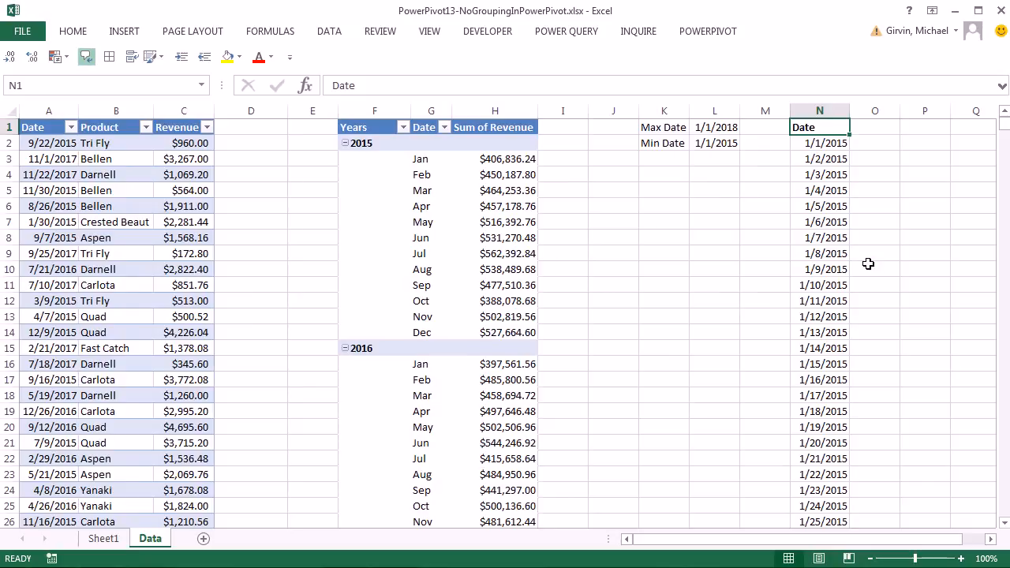
key(ctrl+t)
key(Return)
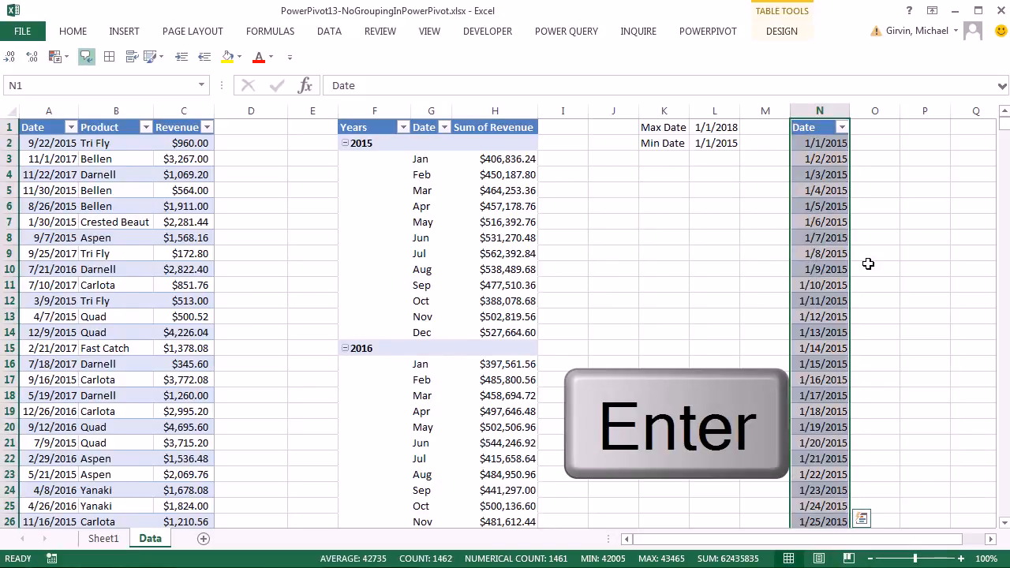
click(787, 33)
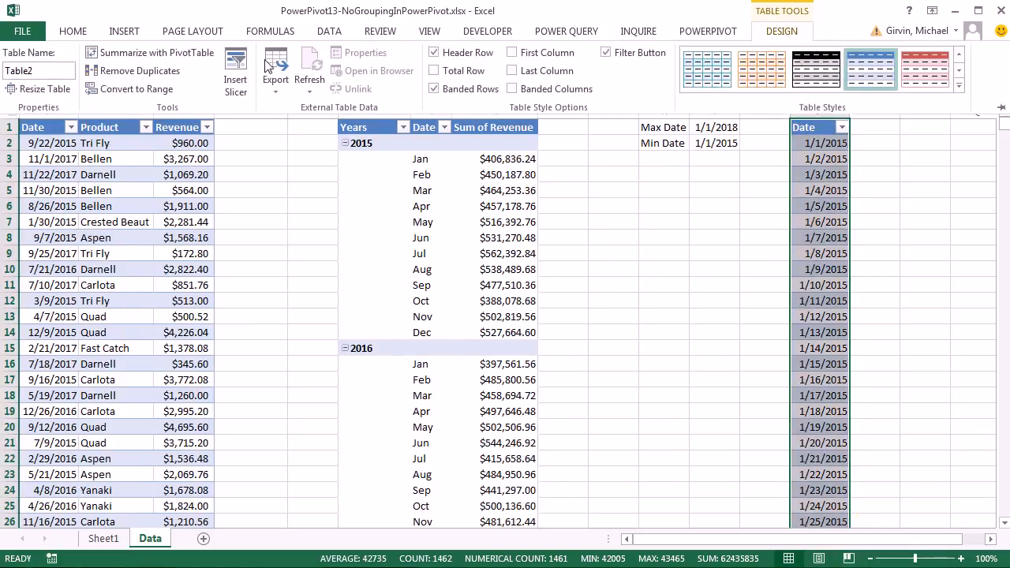
key(Escape)
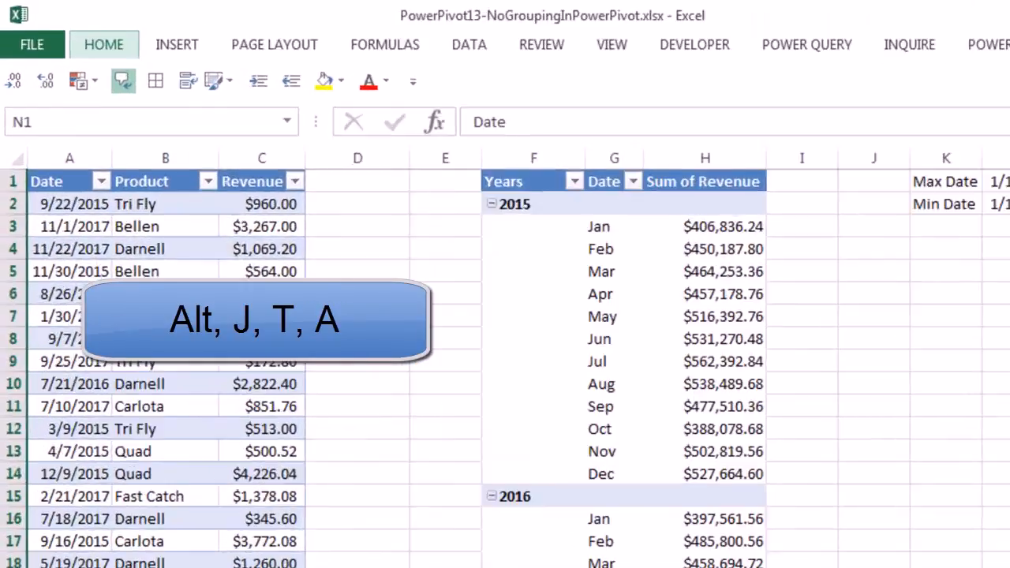
key(alt+j)
key(t)
key(a)
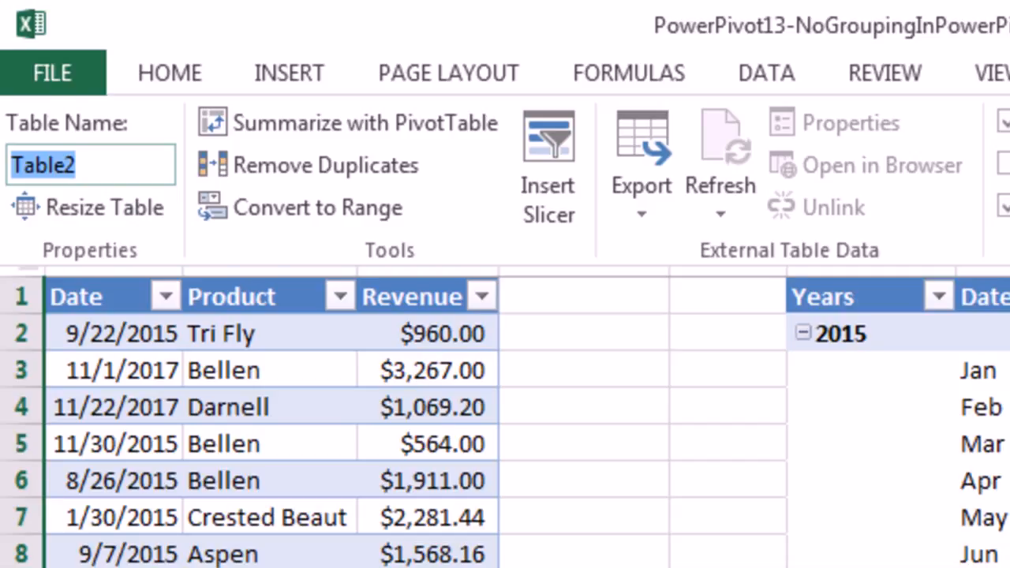
text(dCalendar)
key(Return)
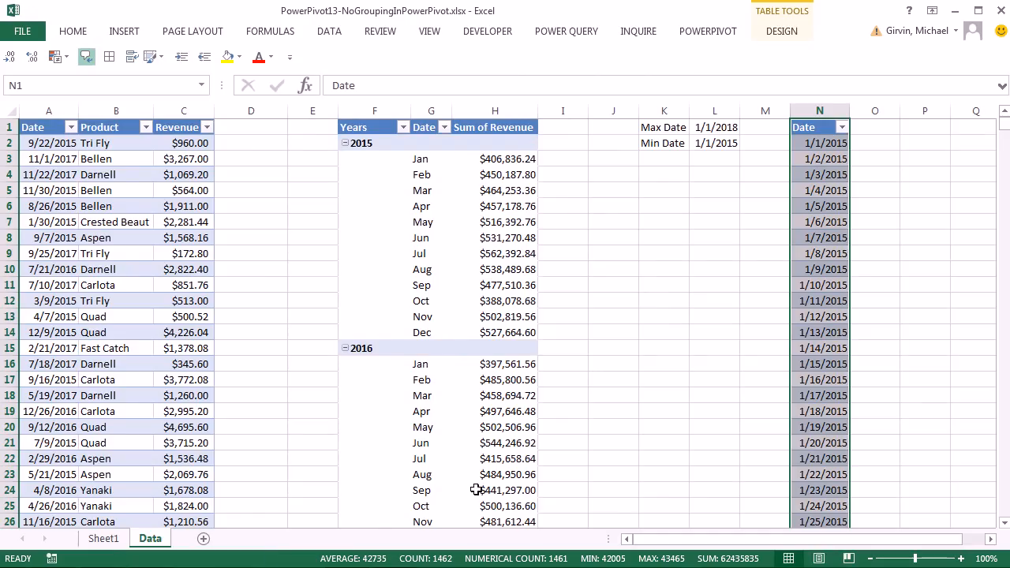
- Add the dCalendar table to the Power Pivot data model with Alt, B, Y
click(720, 38)
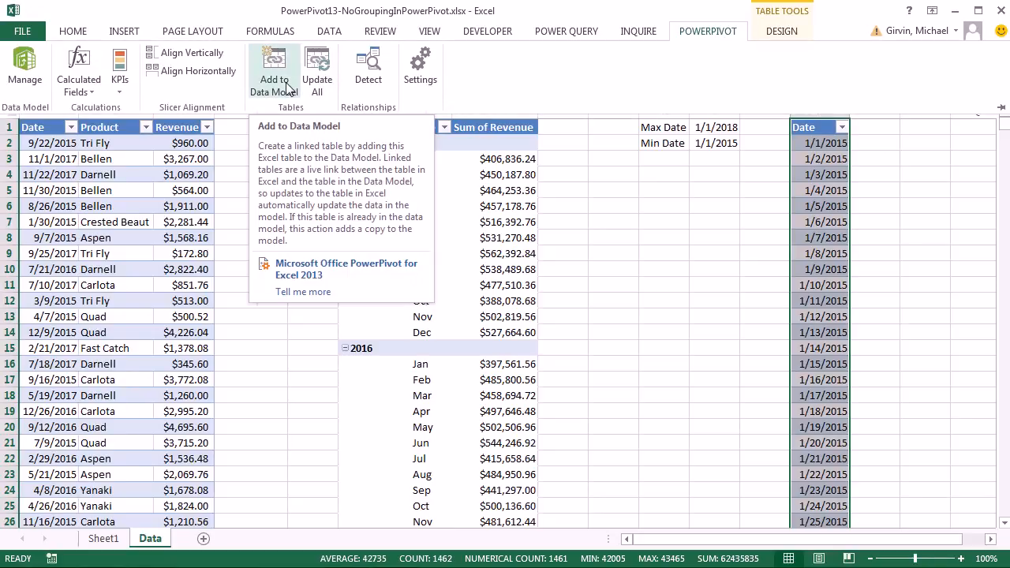
click(846, 366)
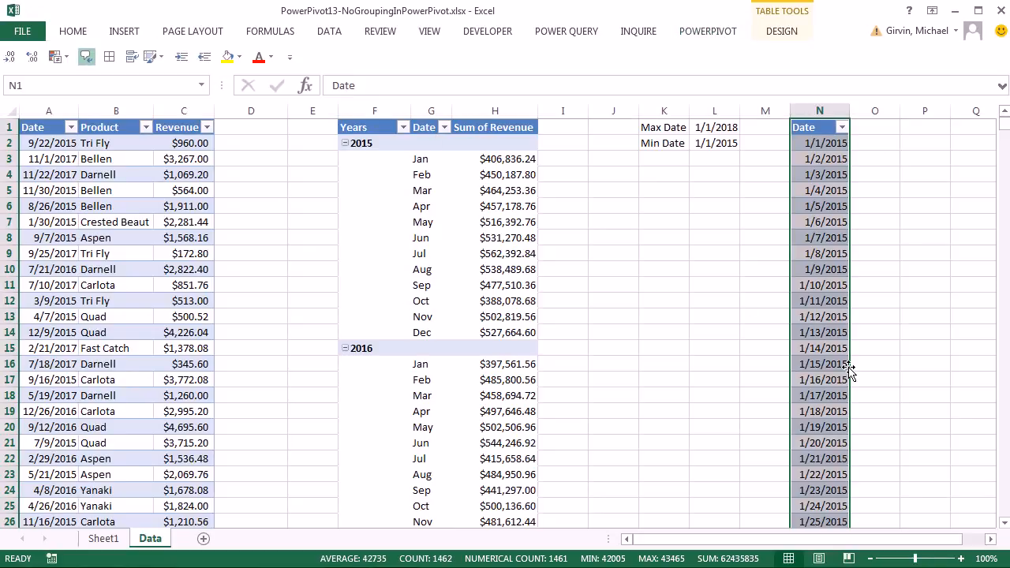
key(alt)
key(b)
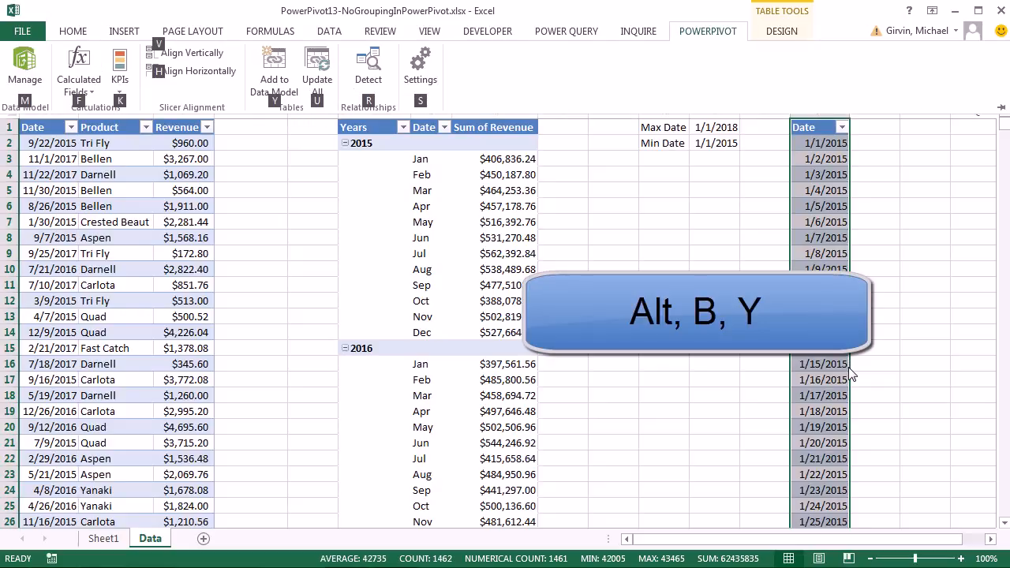
key(y)
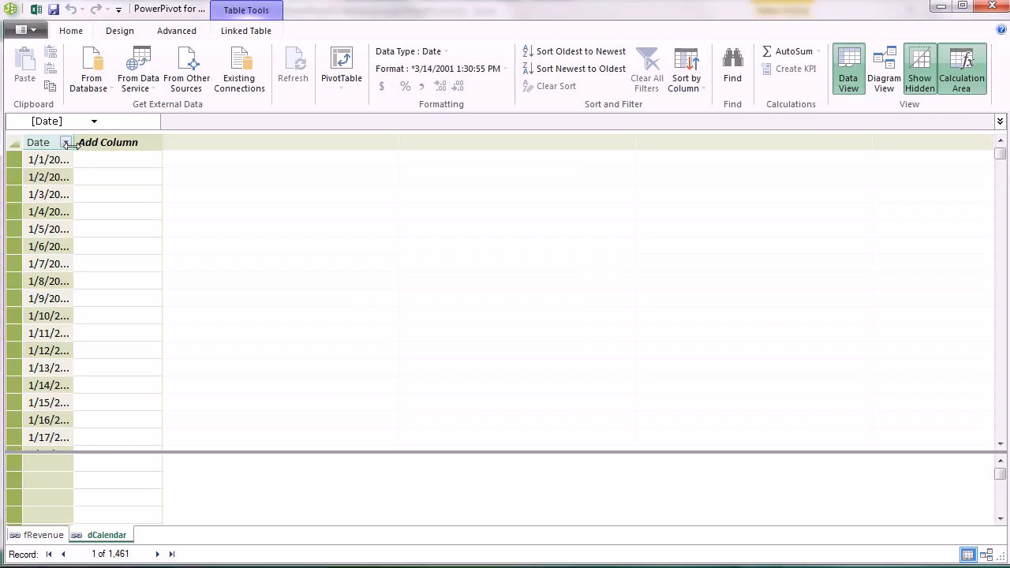
- Widen dCalendar's Date column and format it as short dates (*3/14/2001) without times
drag(72, 148, 108, 147)
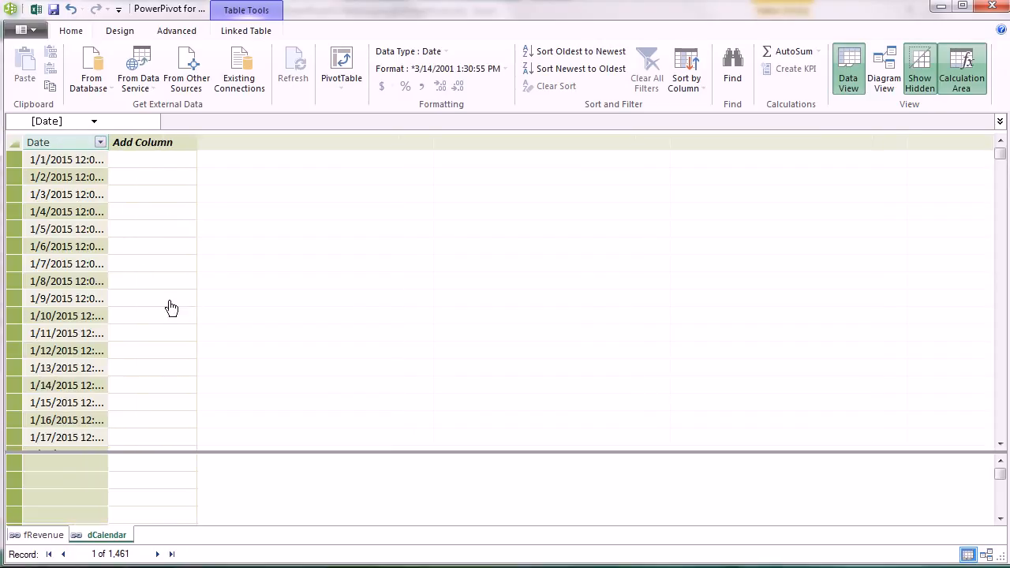
click(84, 162)
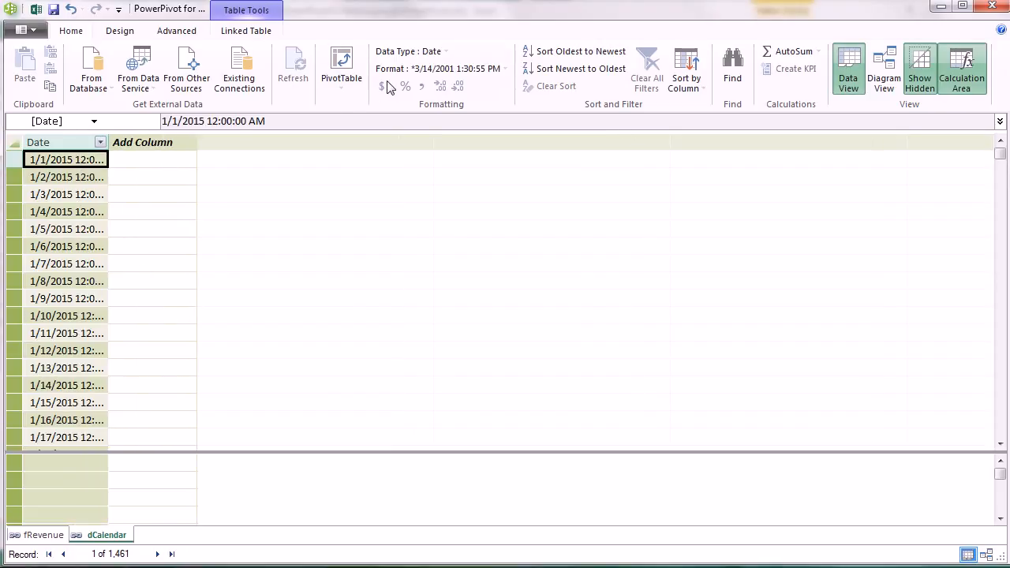
click(416, 72)
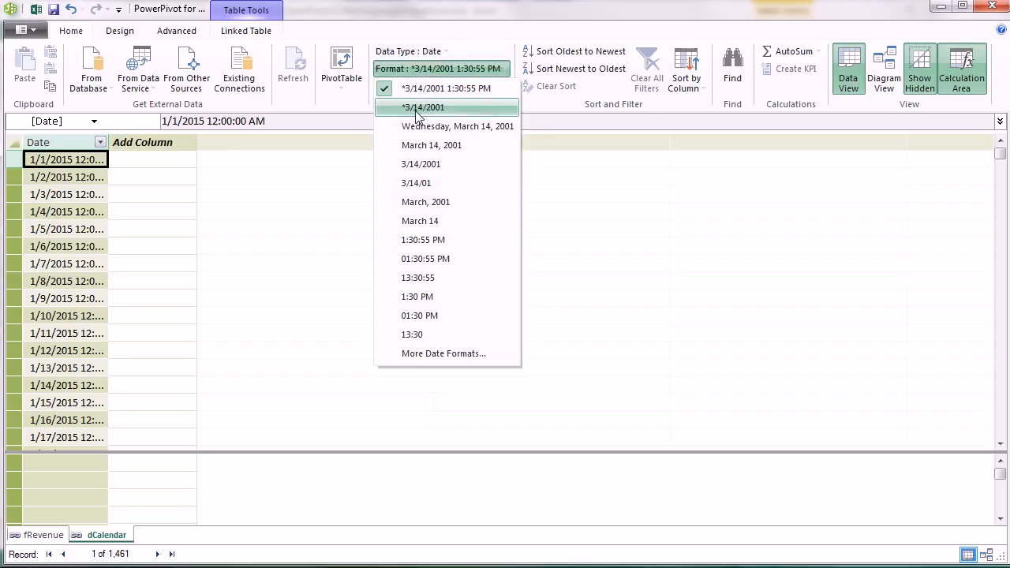
click(419, 109)
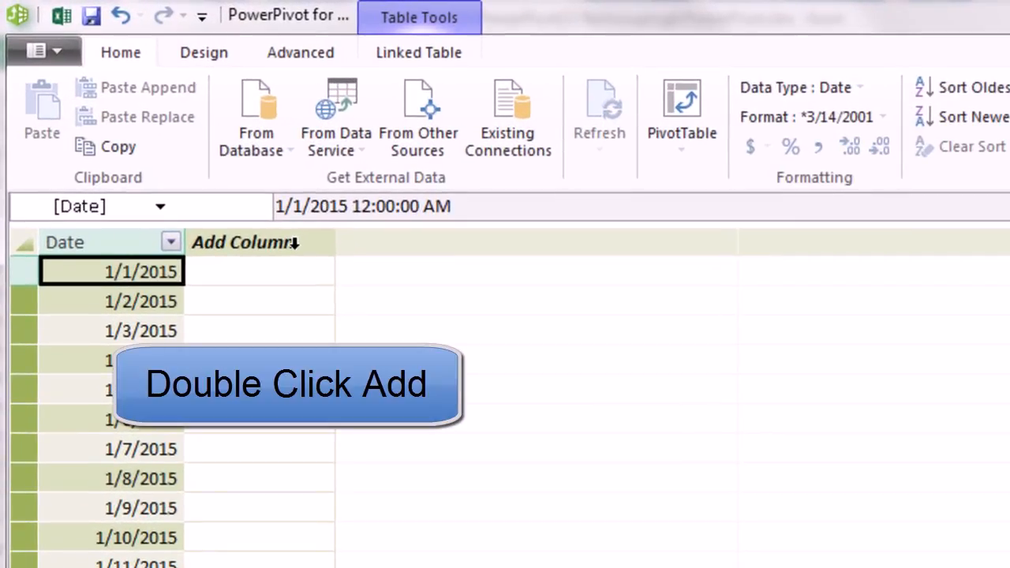
- Add a MonthNumber column with the formula =MONTH(dCalendar[Date])
double_click(182, 141)
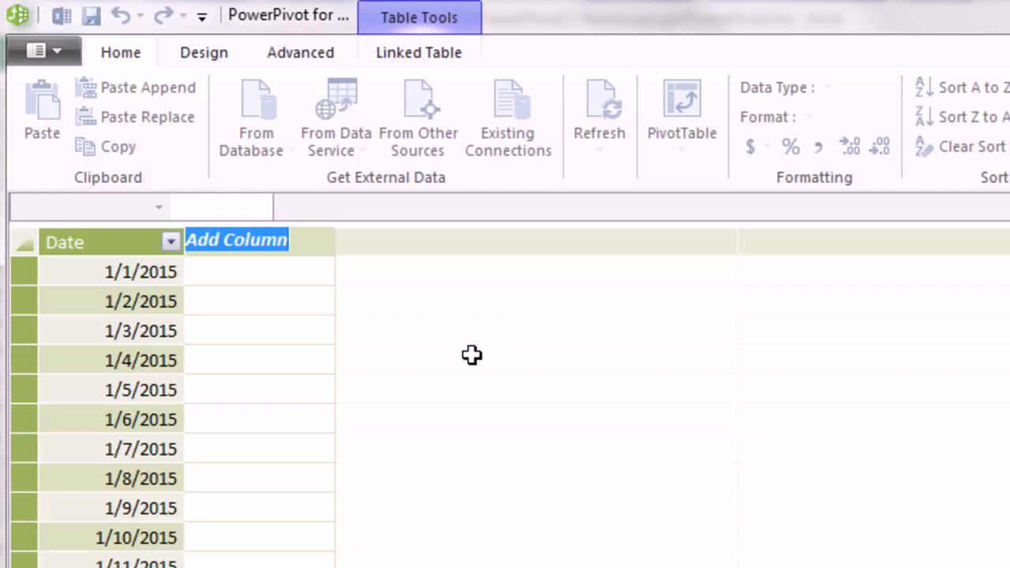
text(MonthNumber)
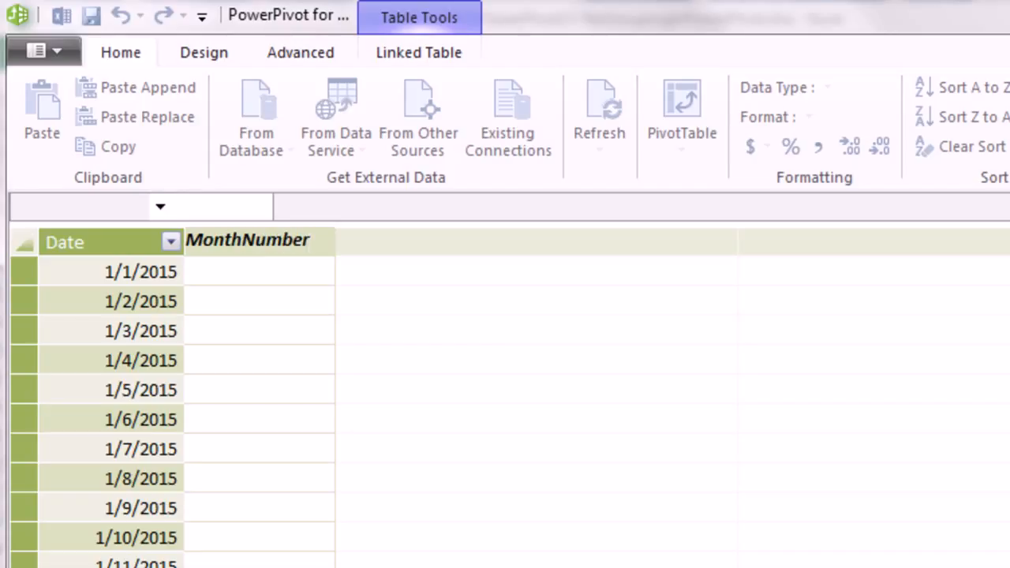
key(Return)
click(280, 271)
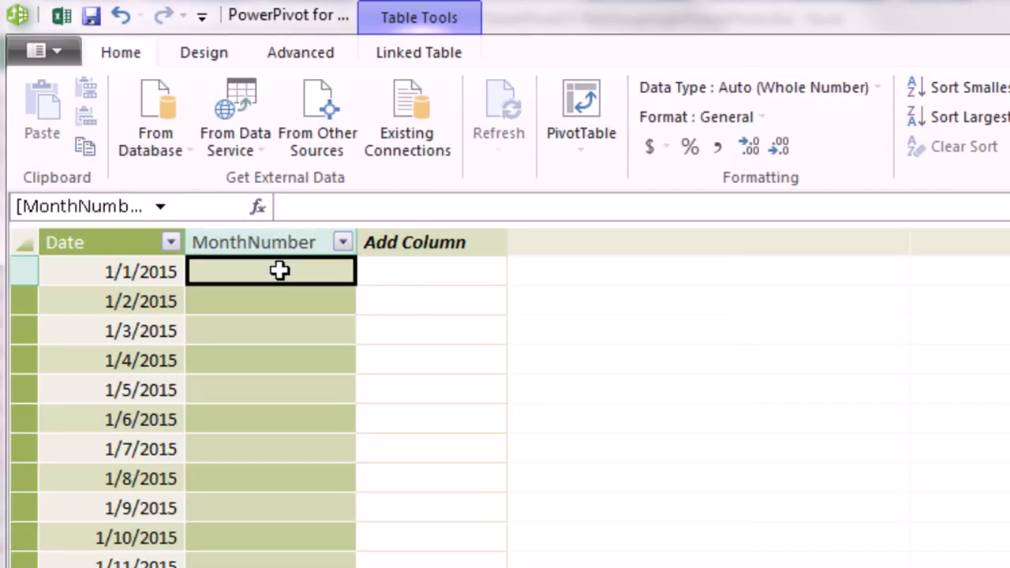
text(=mo)
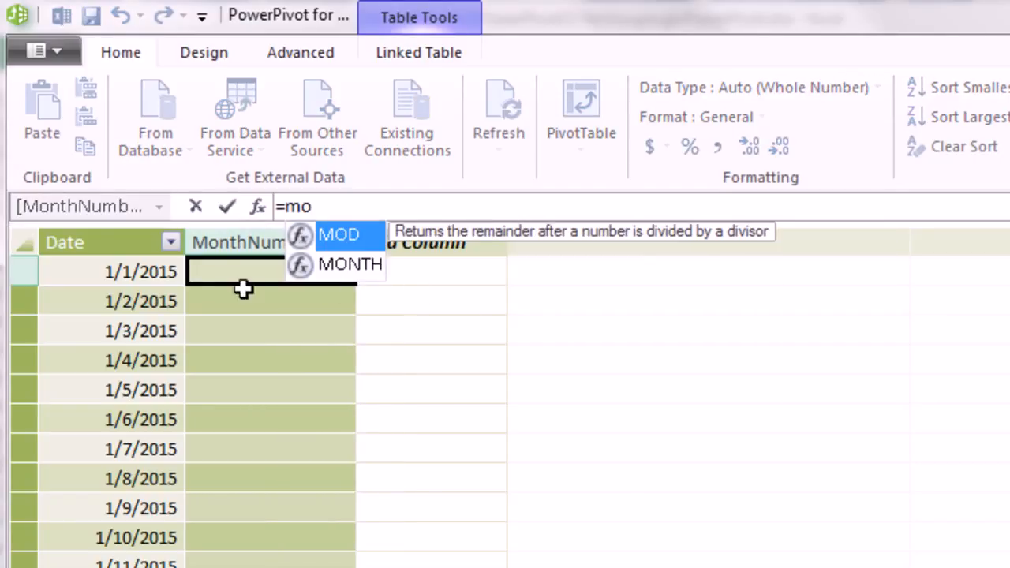
key(Down)
key(Tab)
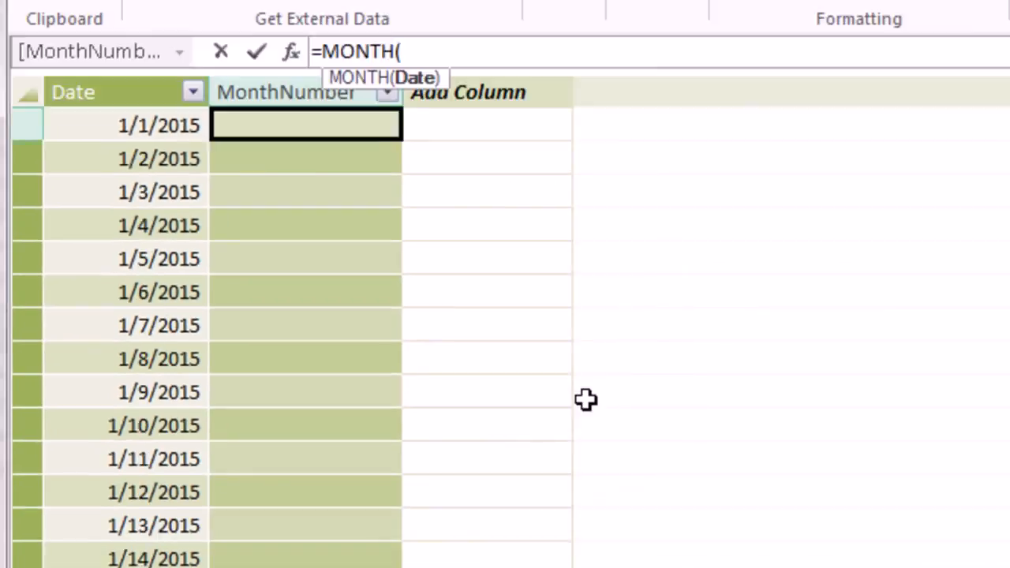
text(dc)
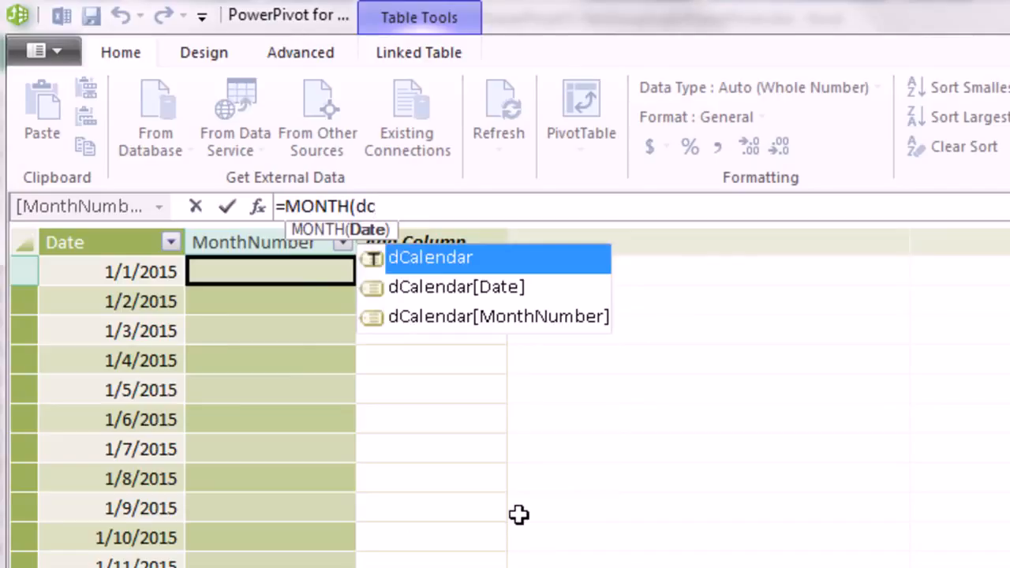
key(Down)
key(Tab)
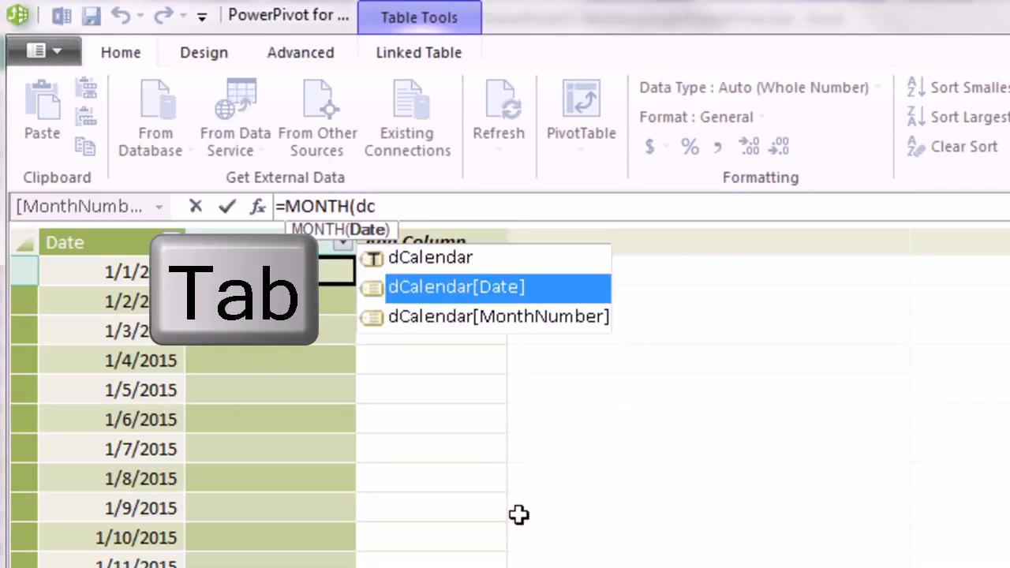
text())
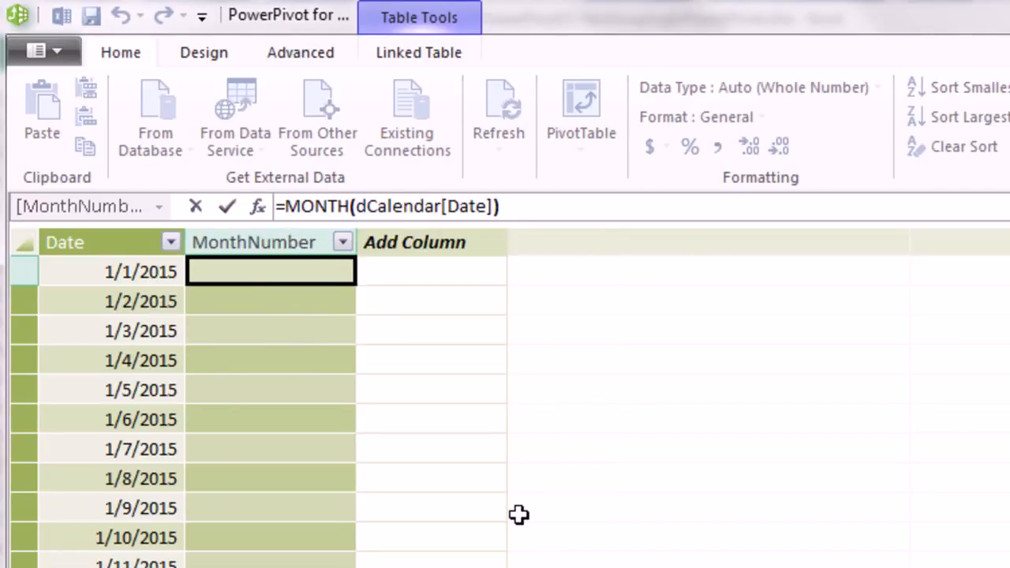
key(Return)
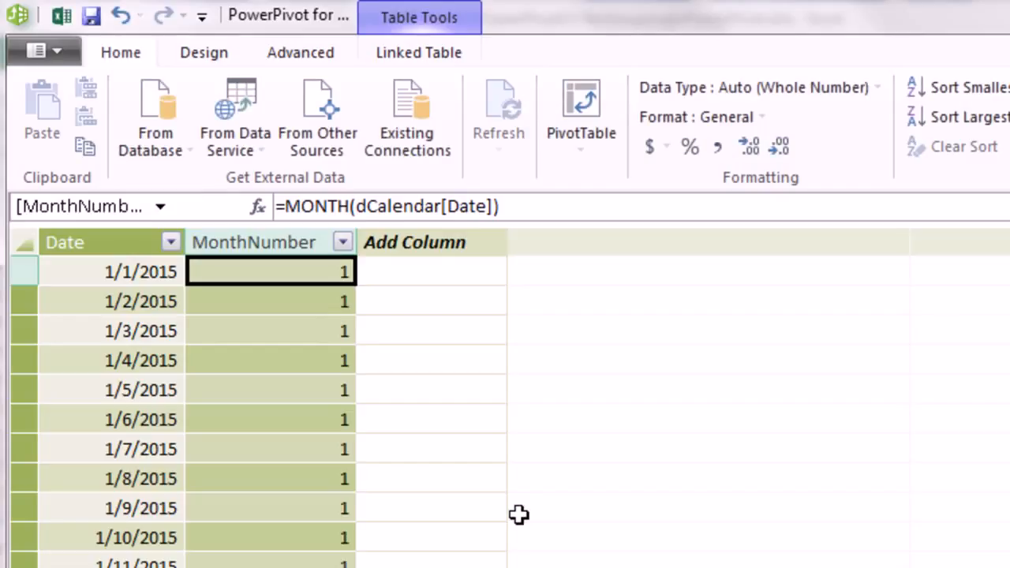
- Add a Month column using =FORMAT(dCalendar[Date],"mmm") to show names like Jan
double_click(448, 242)
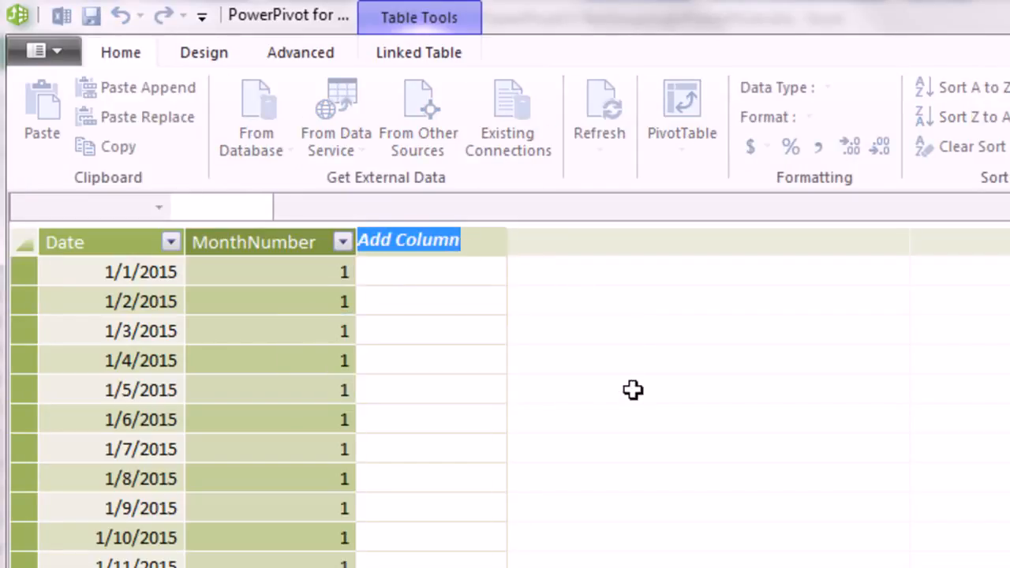
text(Month)
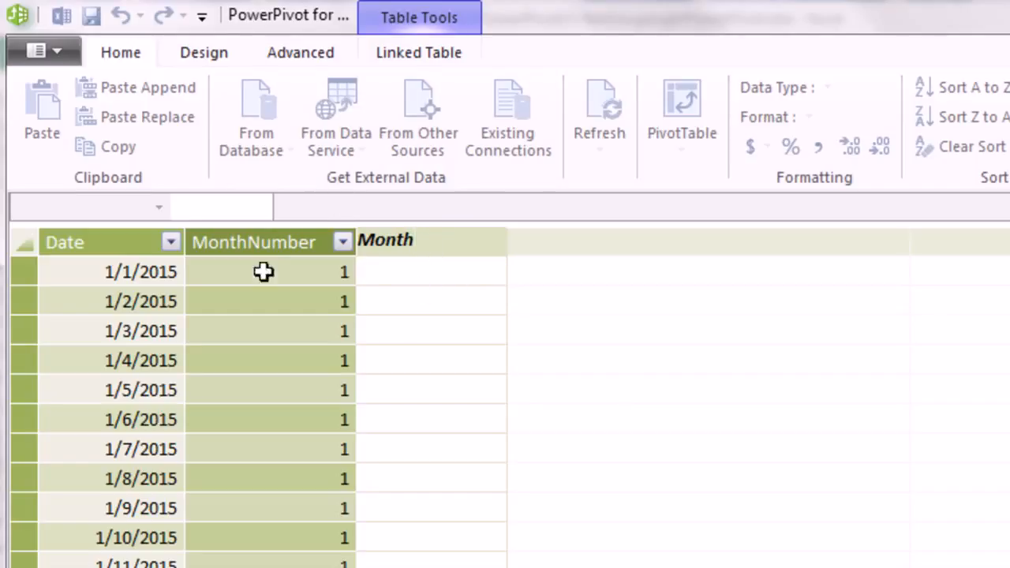
key(Return)
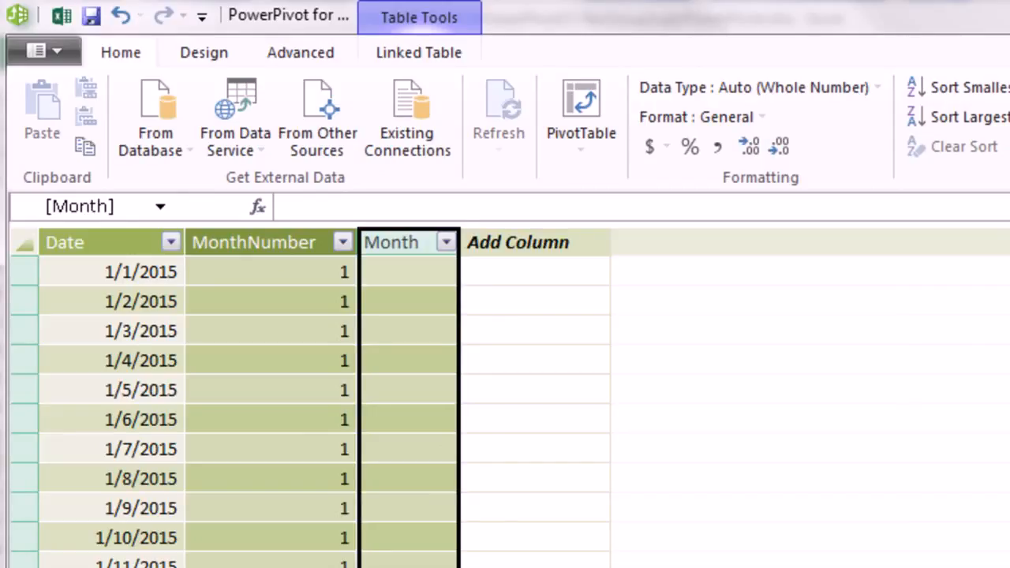
text(=)
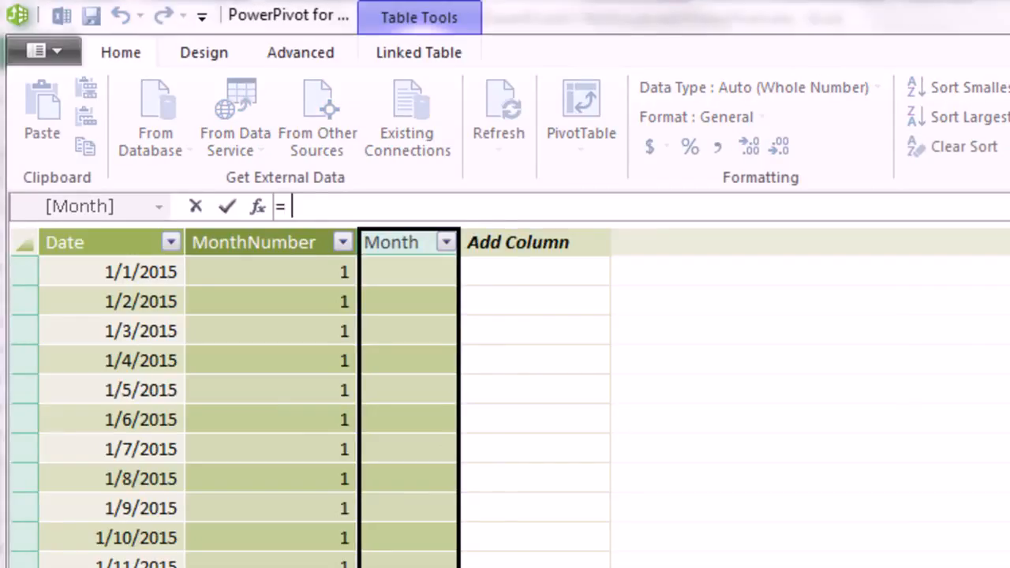
text(for)
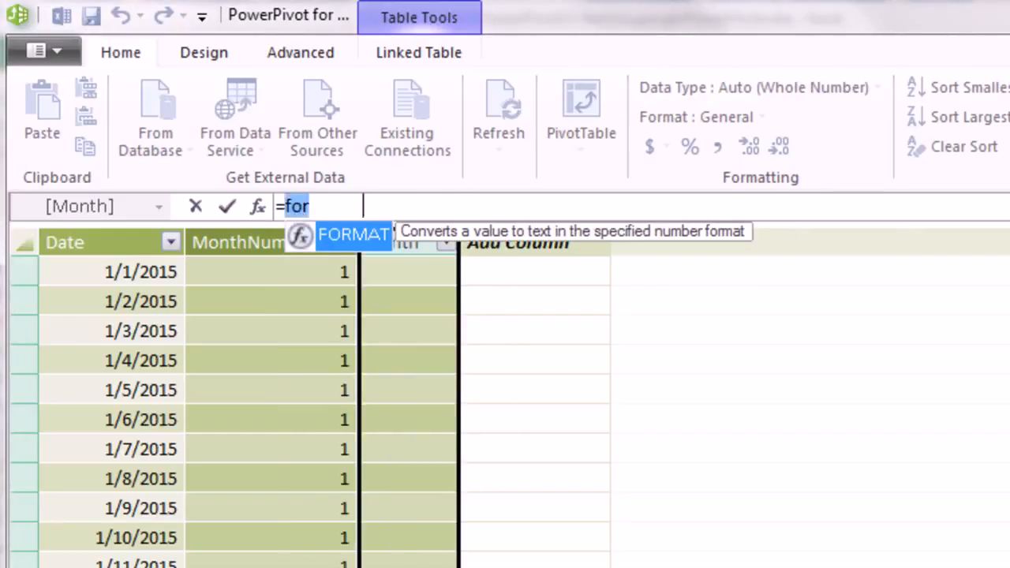
key(Tab)
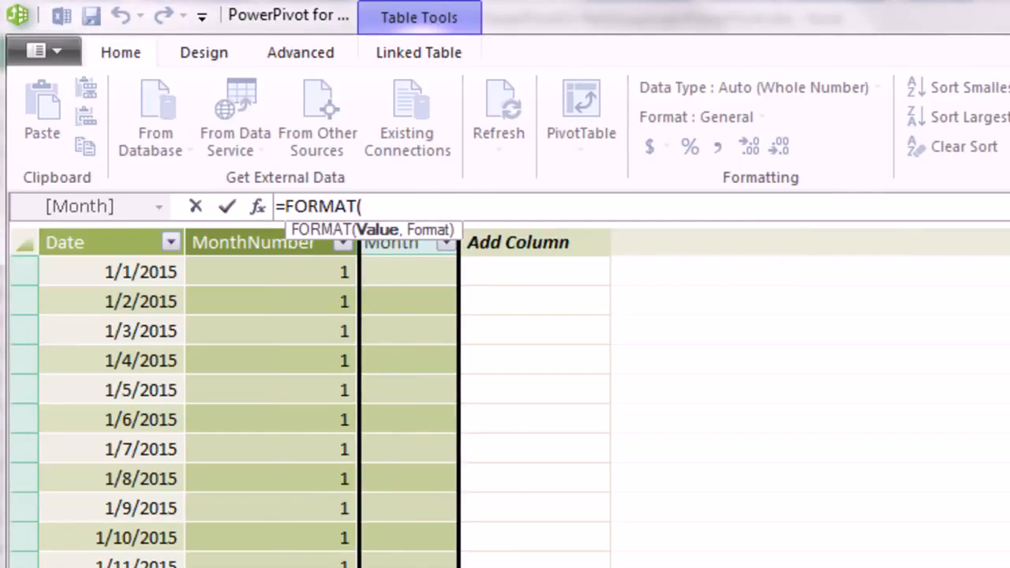
text(dc)
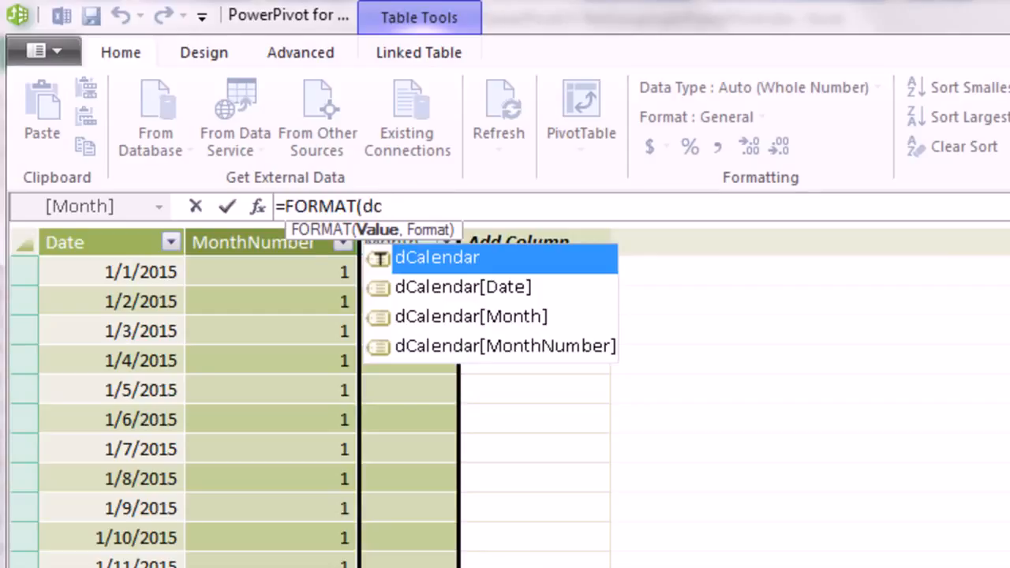
key(Down)
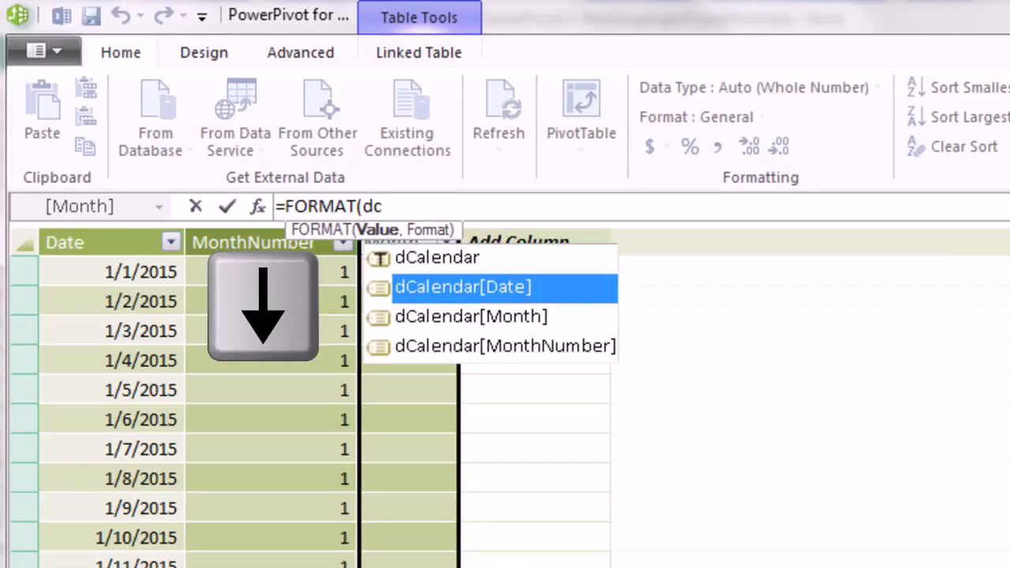
key(Tab)
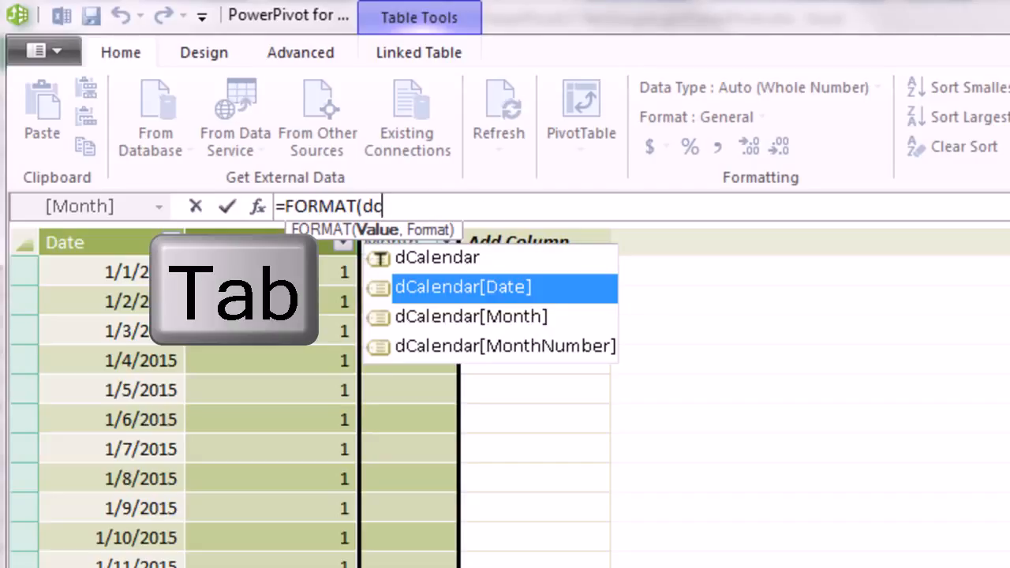
text(,")
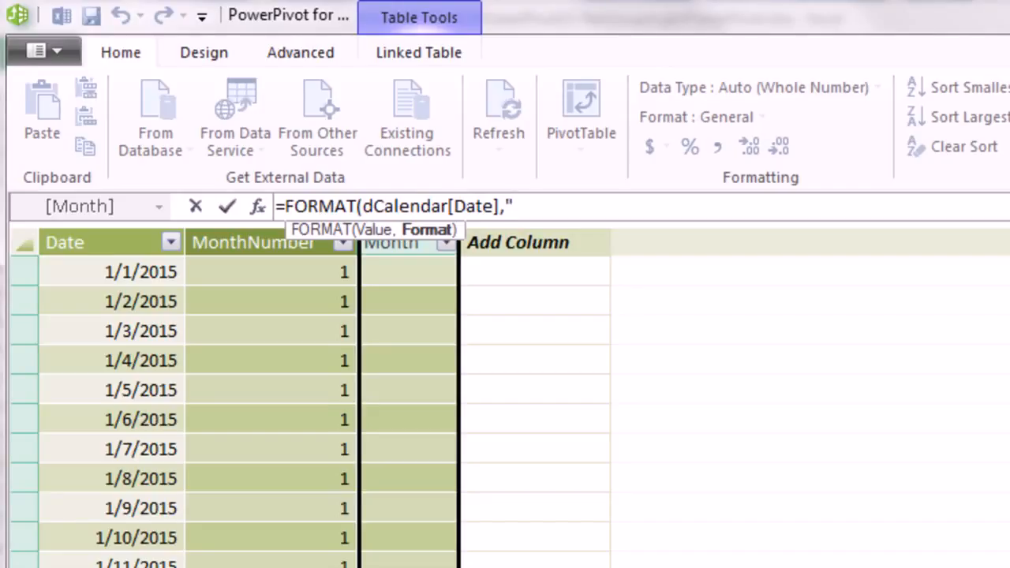
text(mmm)
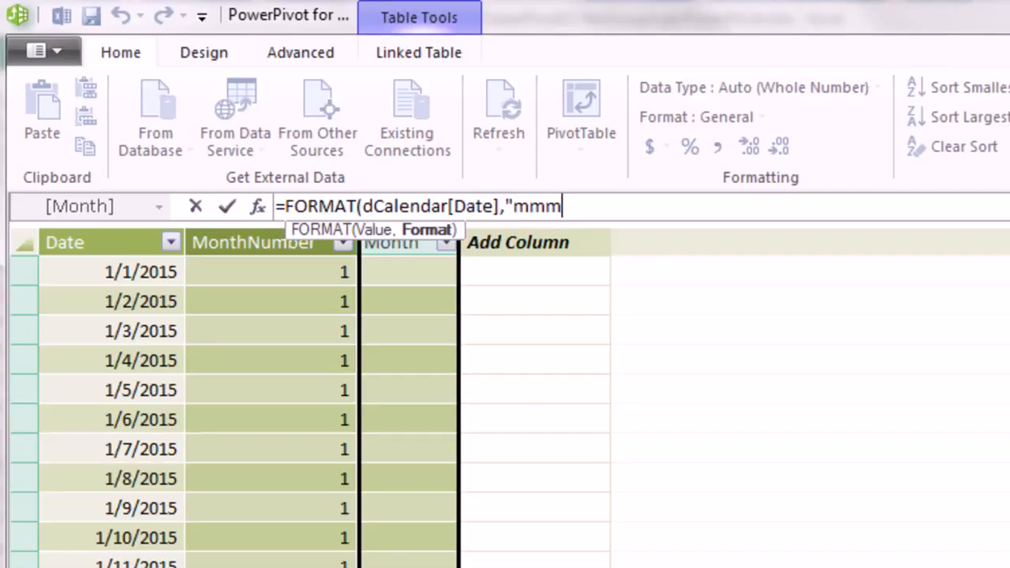
text("))
key(Return)
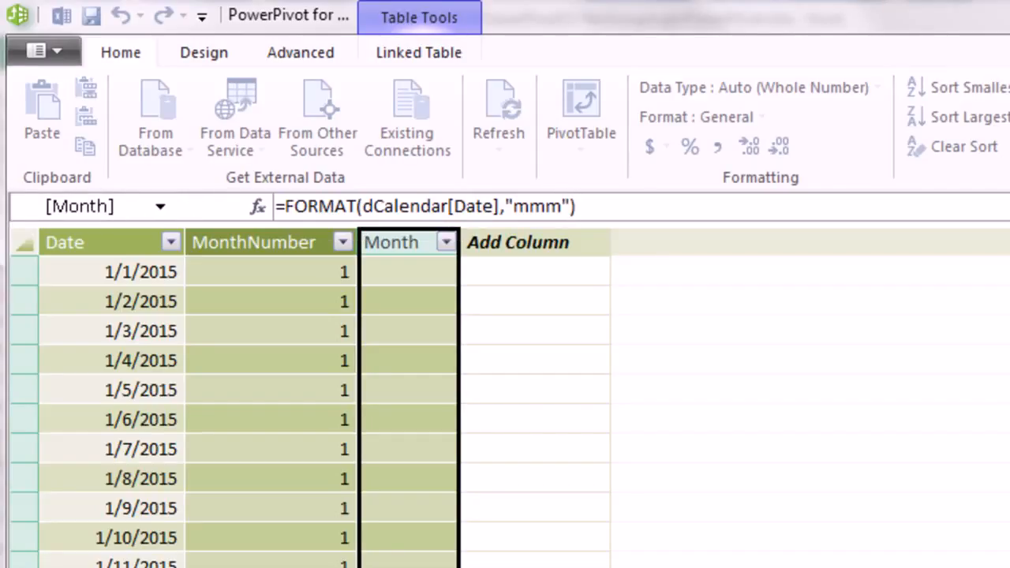
- Add a calculated Year column to dCalendar with the formula =YEAR(dCalendar[Date])
double_click(511, 241)
text(Year)
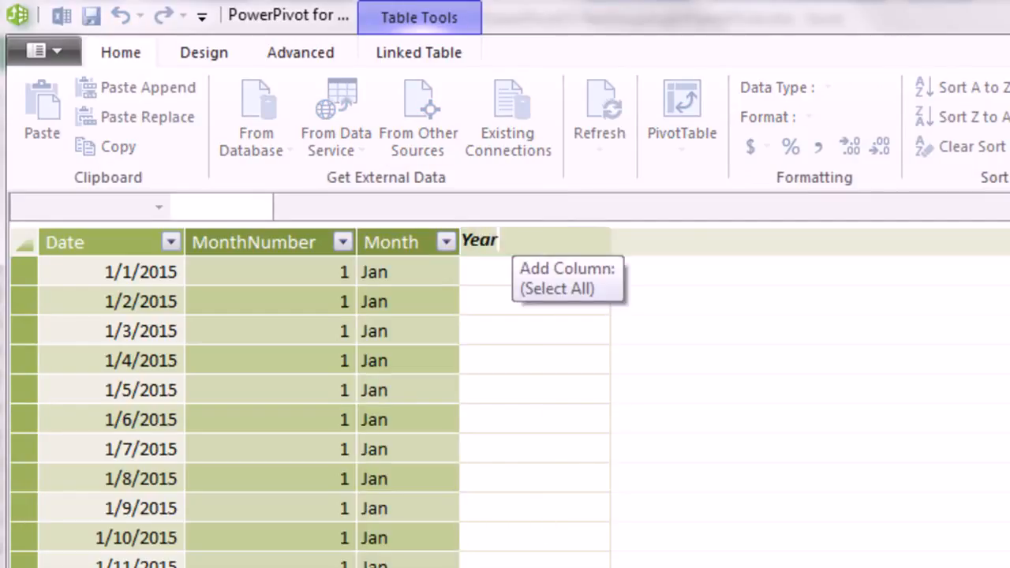
key(Return)
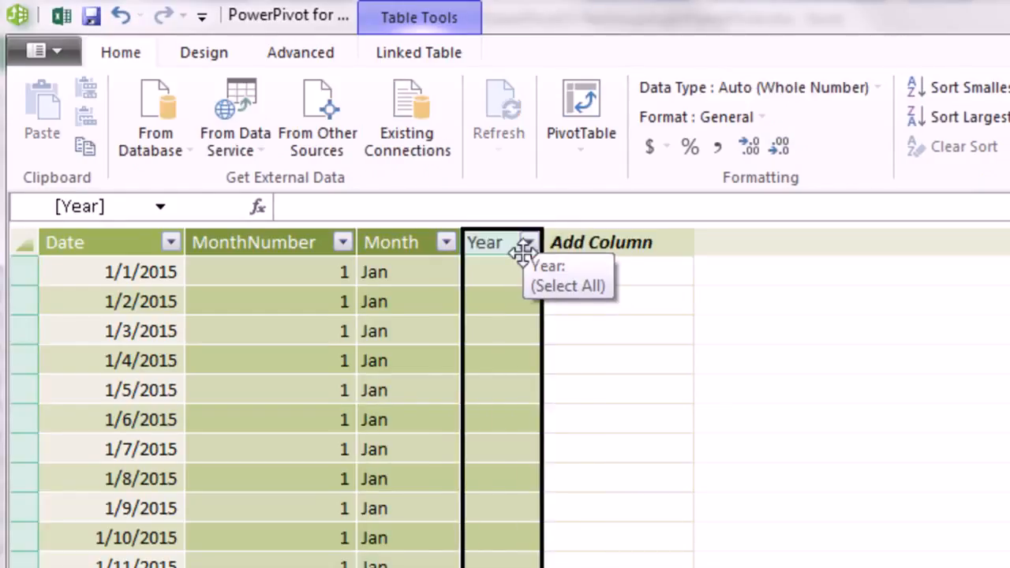
text(=year)
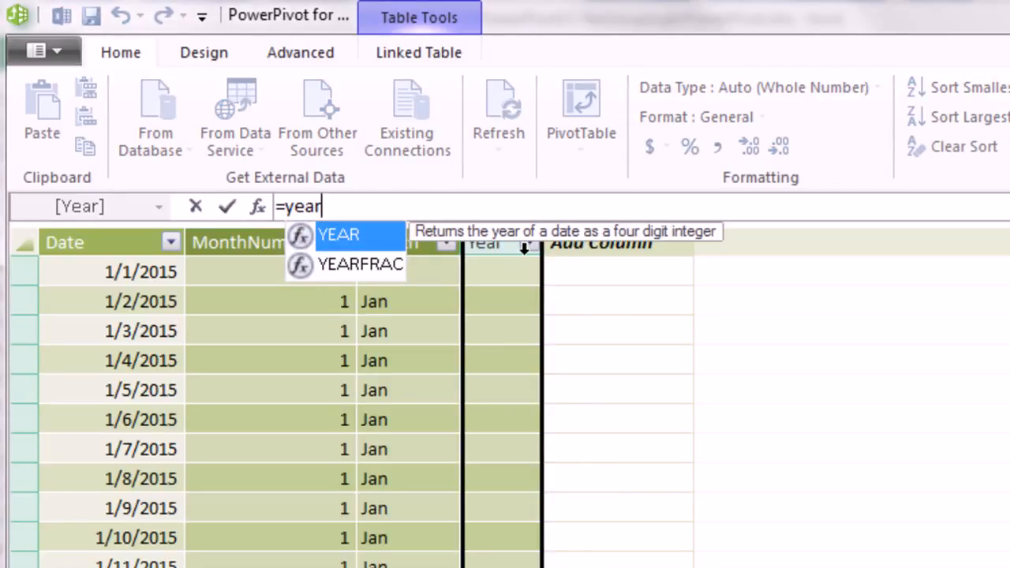
key(Tab)
text(dc)
key(Down)
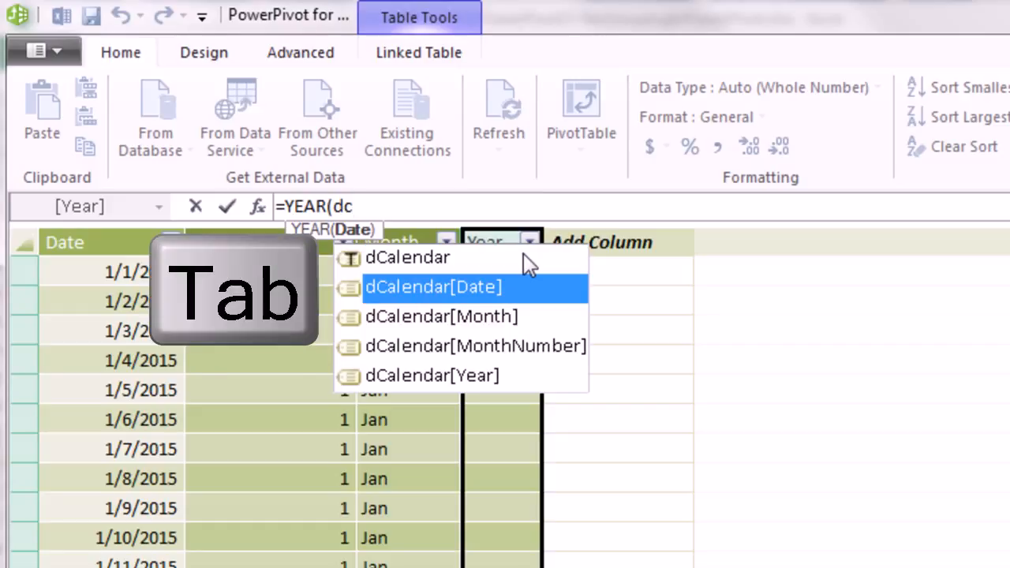
key(Tab)
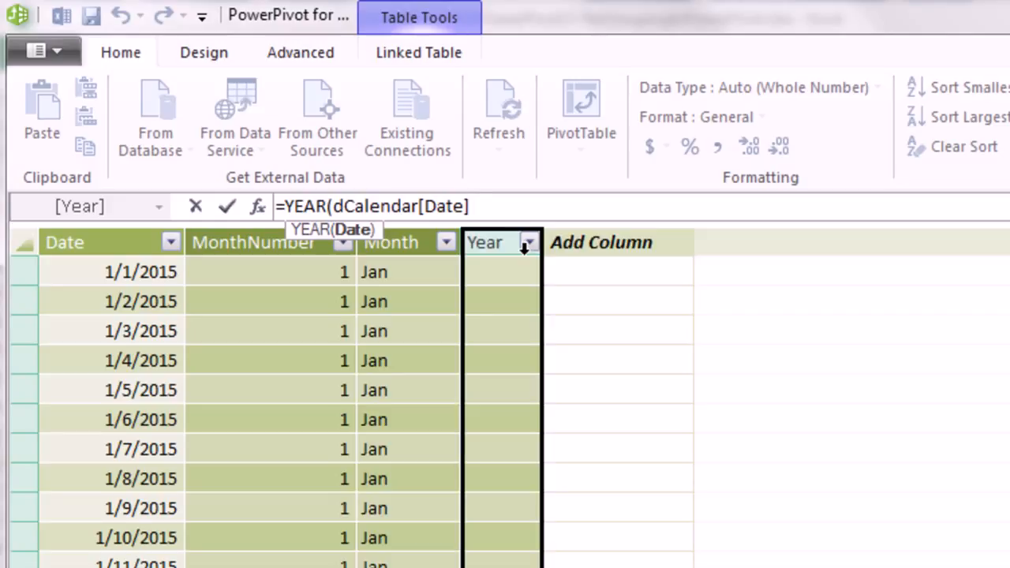
text())
key(Return)
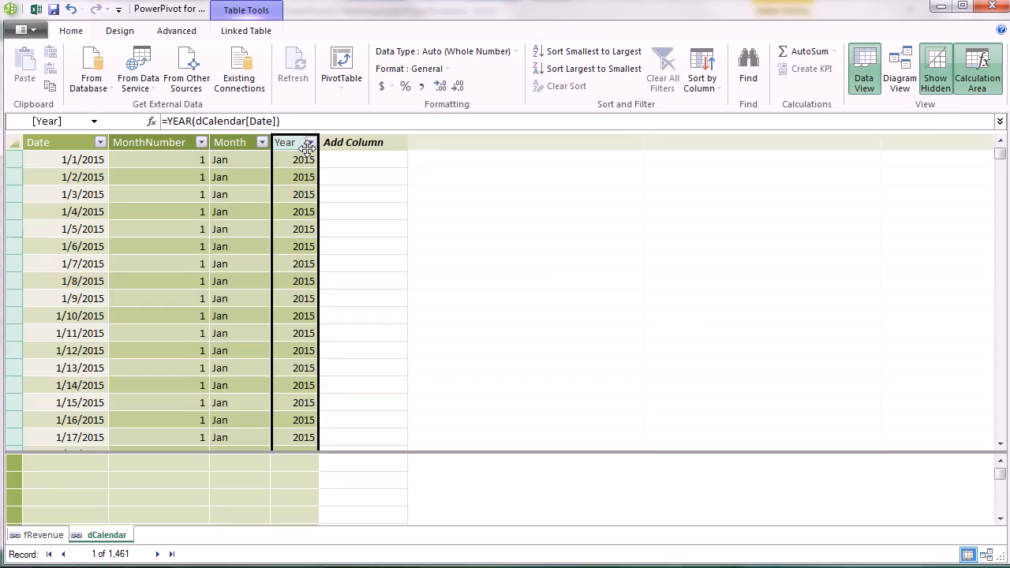
- Create a PivotTable from the data model on a new worksheet
click(342, 68)
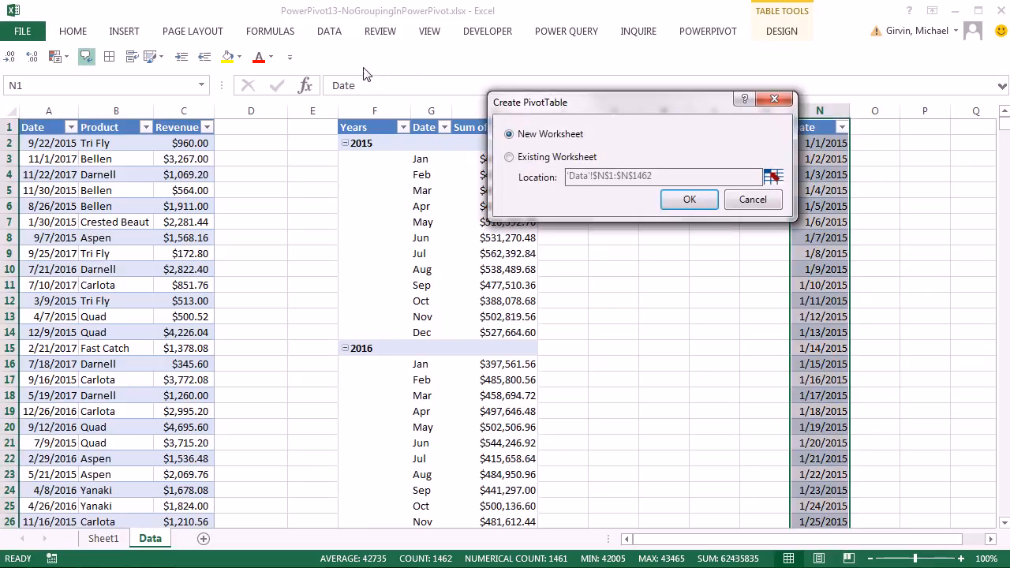
click(521, 157)
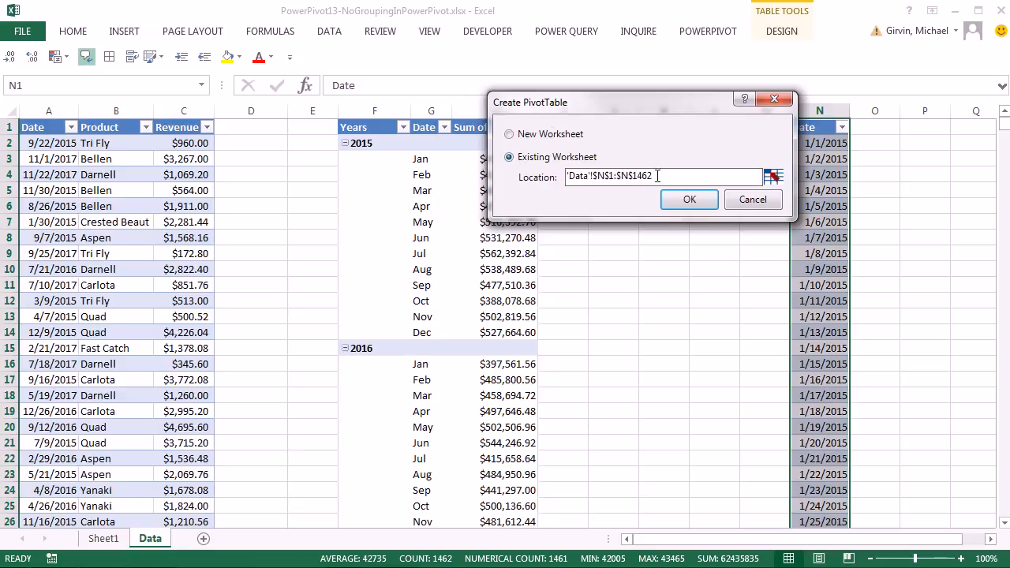
click(509, 134)
click(686, 199)
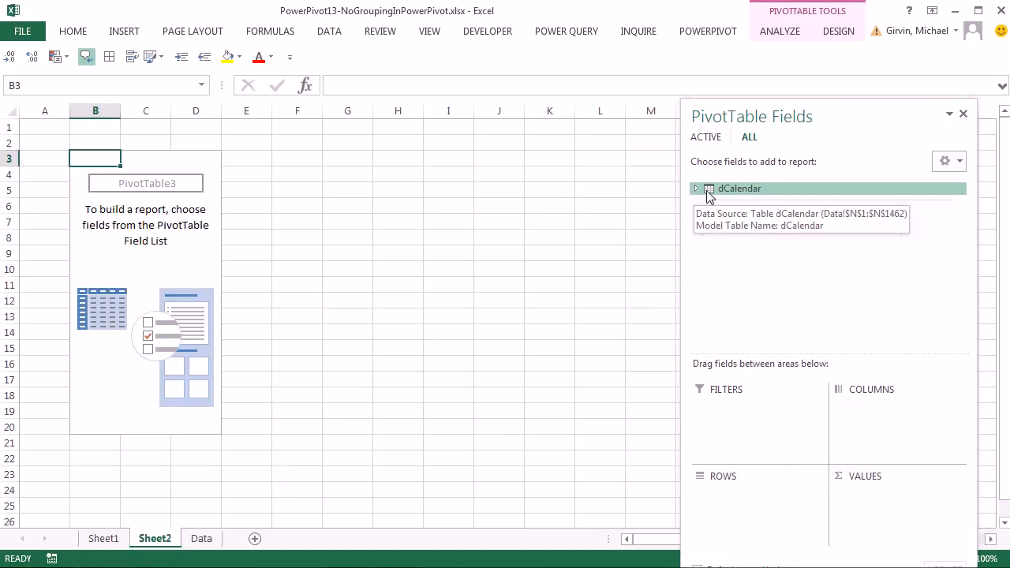
- Put dCalendar's Month field into the PivotTable rows, then return to Power Pivot
click(696, 189)
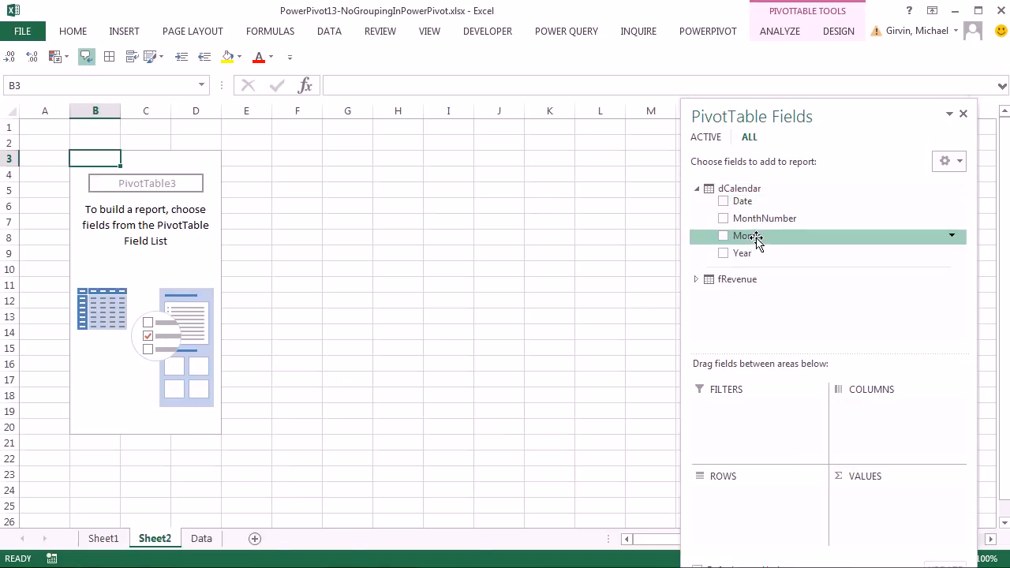
drag(749, 234, 771, 495)
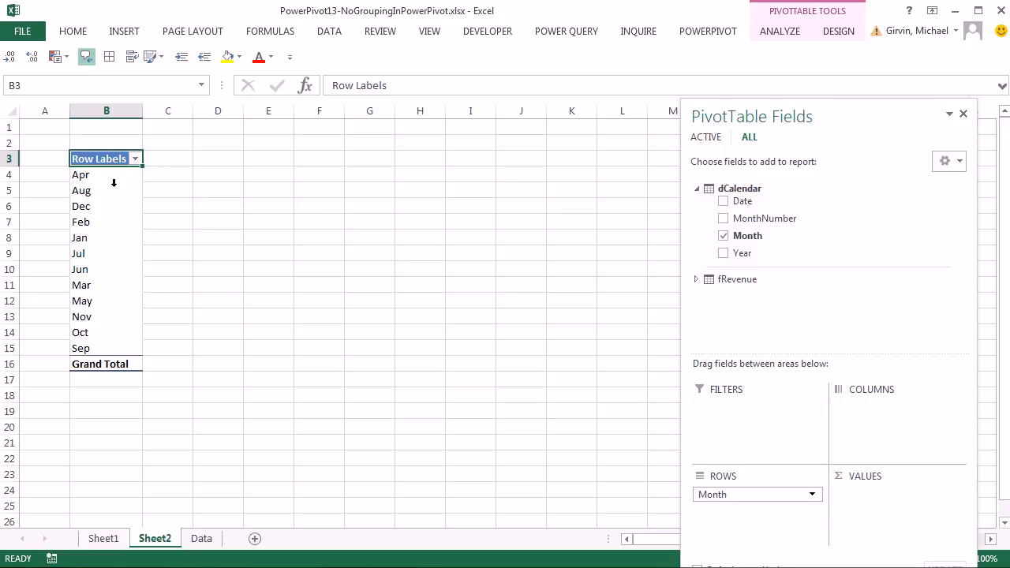
key(alt+Tab)
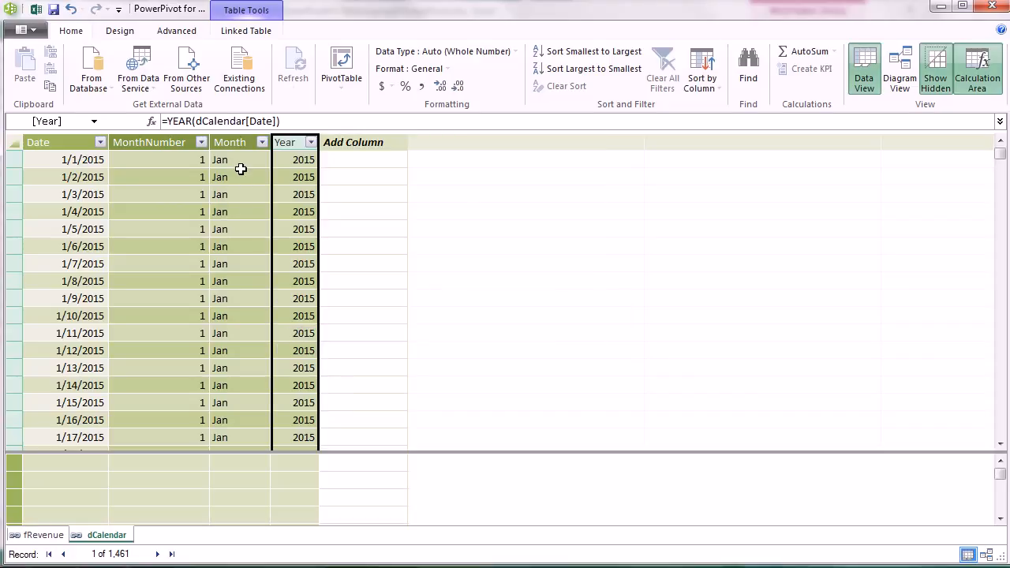
- Sort the Month column by MonthNumber so months appear Jan through Dec
click(239, 162)
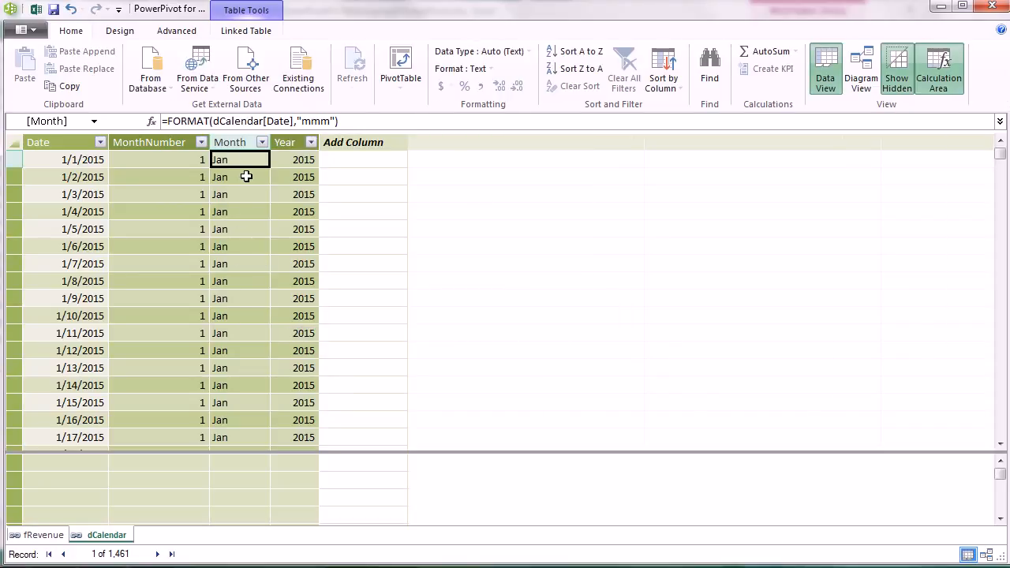
key(alt+Tab)
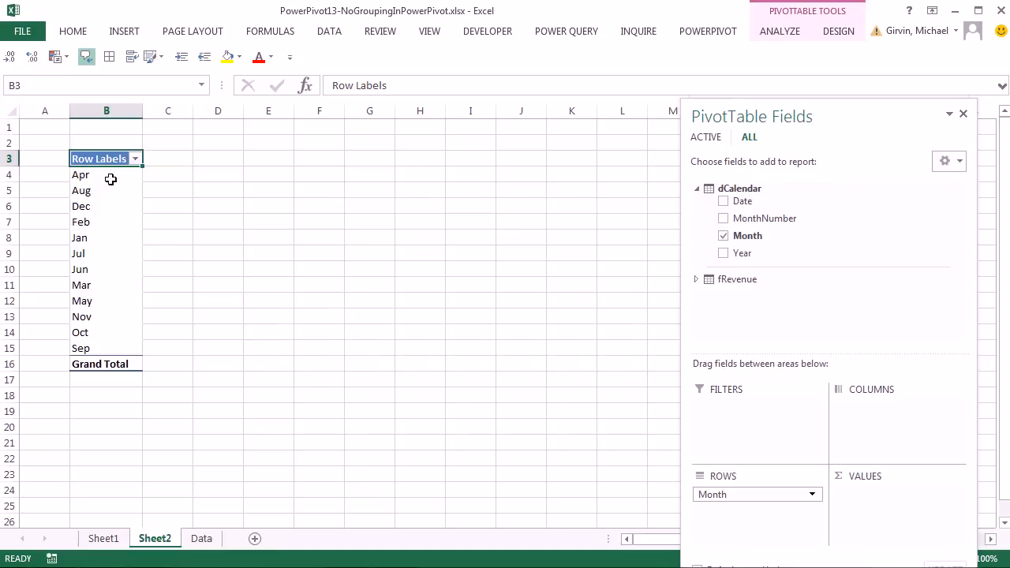
key(alt+Tab)
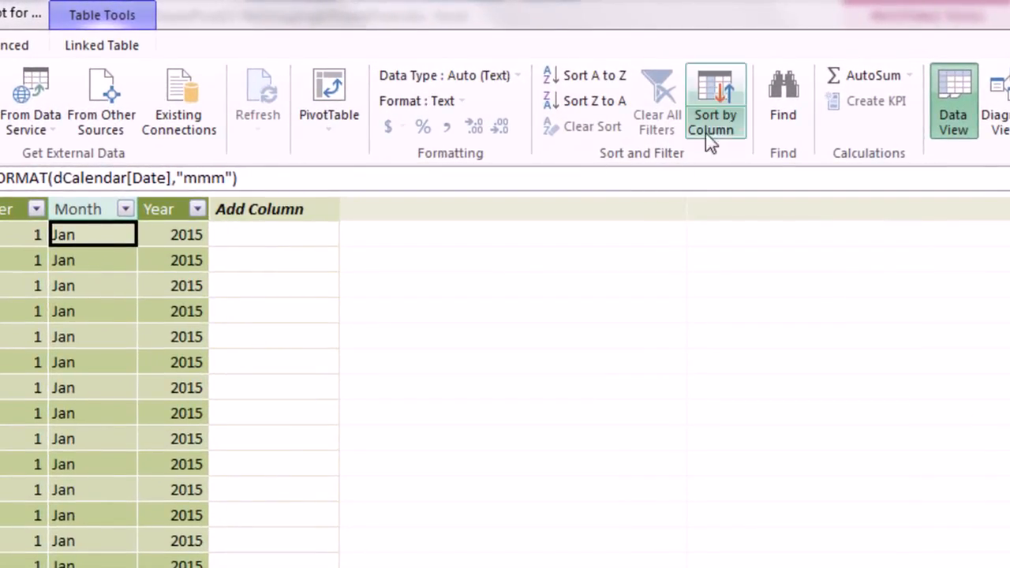
click(715, 129)
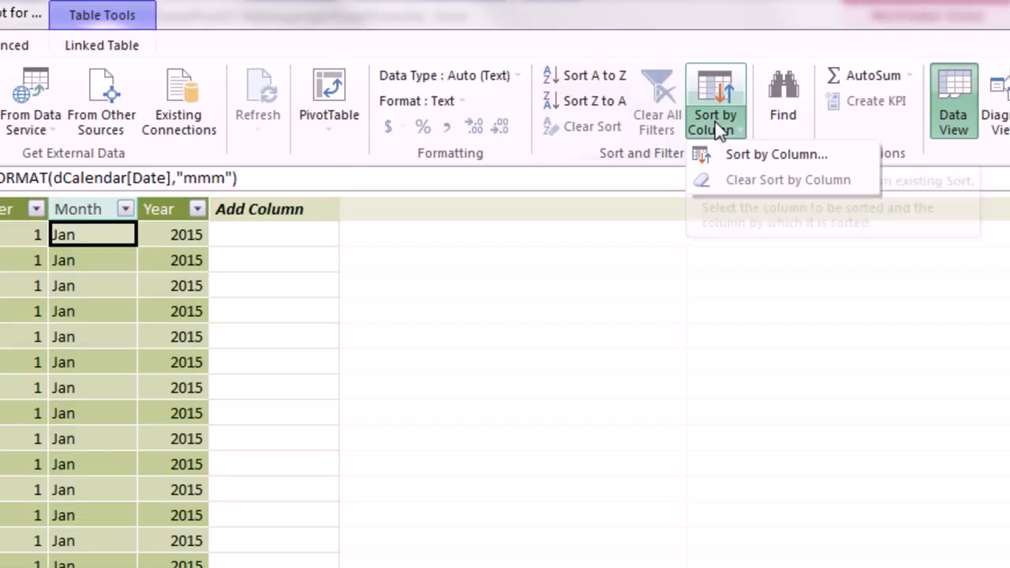
click(742, 155)
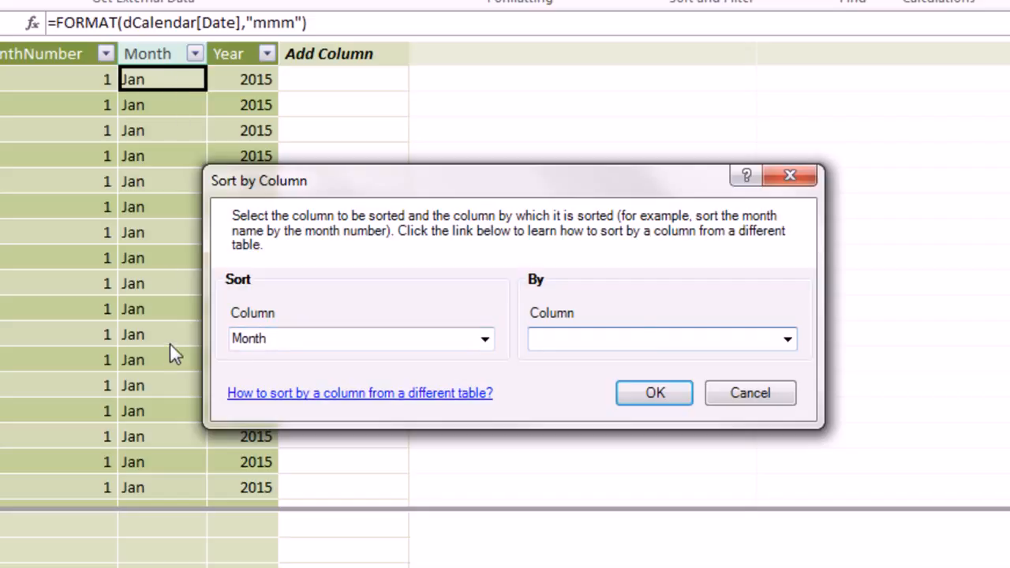
click(788, 341)
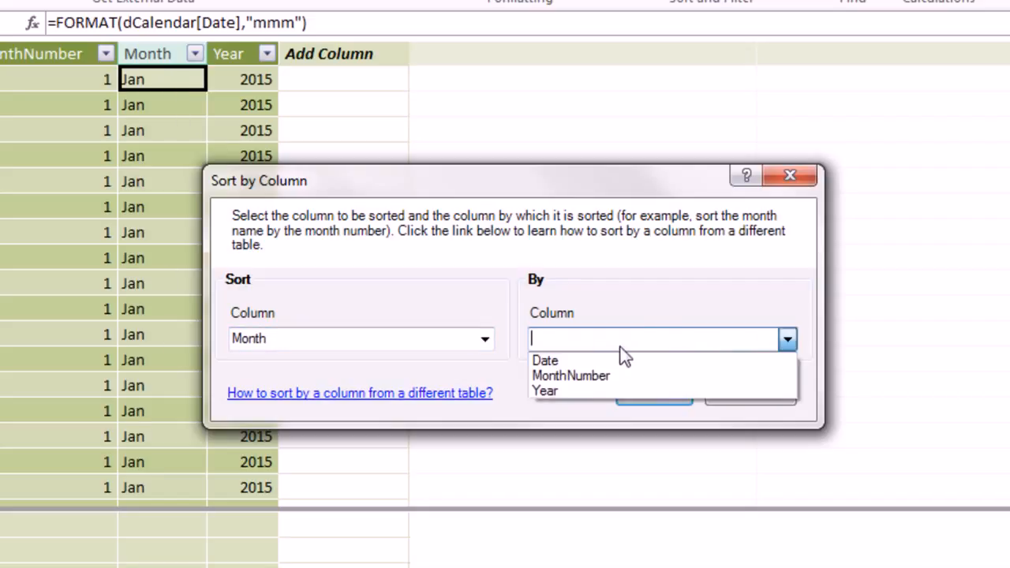
click(589, 373)
click(664, 395)
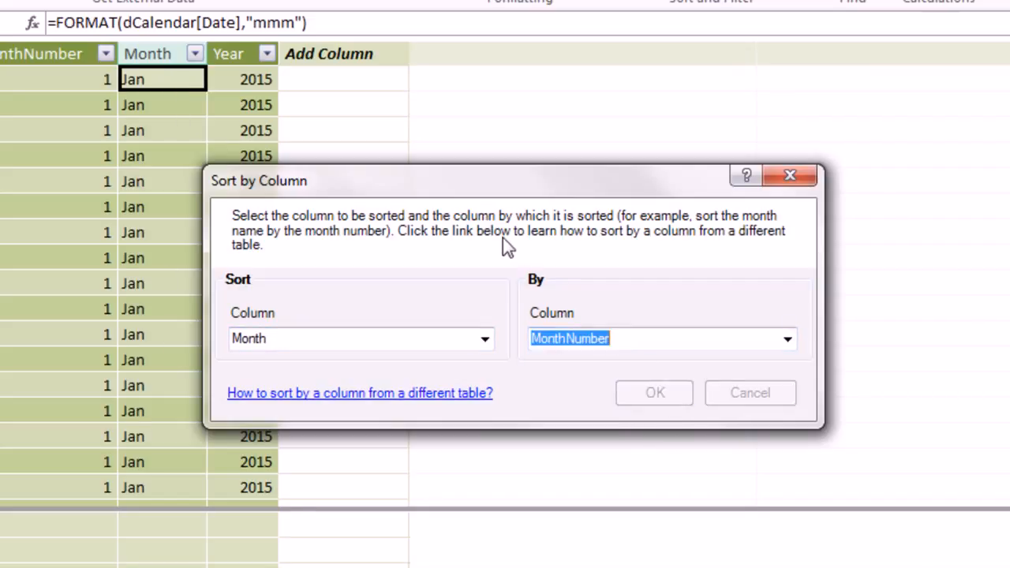
key(alt+Tab)
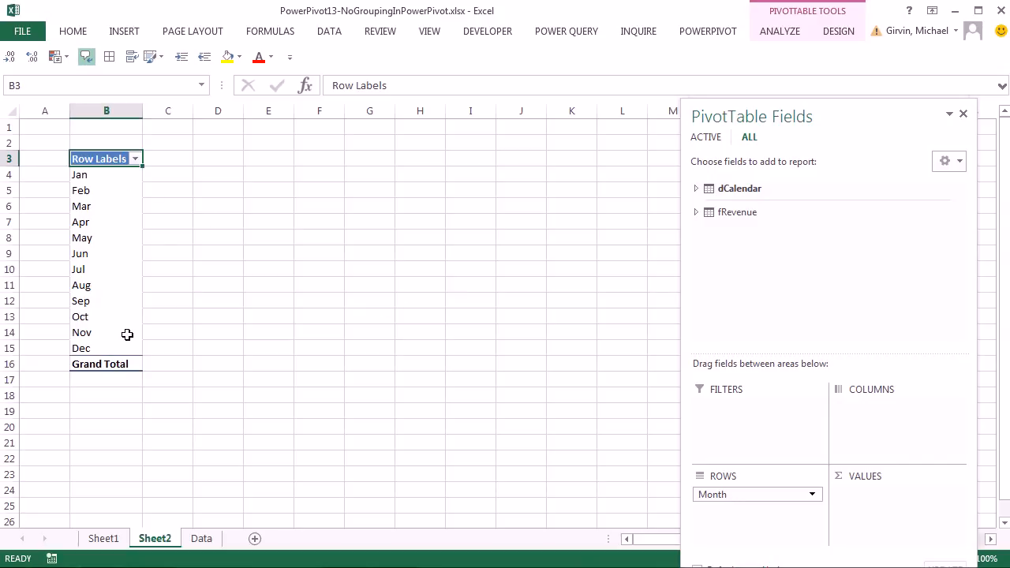
- Add fRevenue's Revenue to the PivotTable values as Sum of Revenue
click(697, 212)
drag(749, 263, 893, 521)
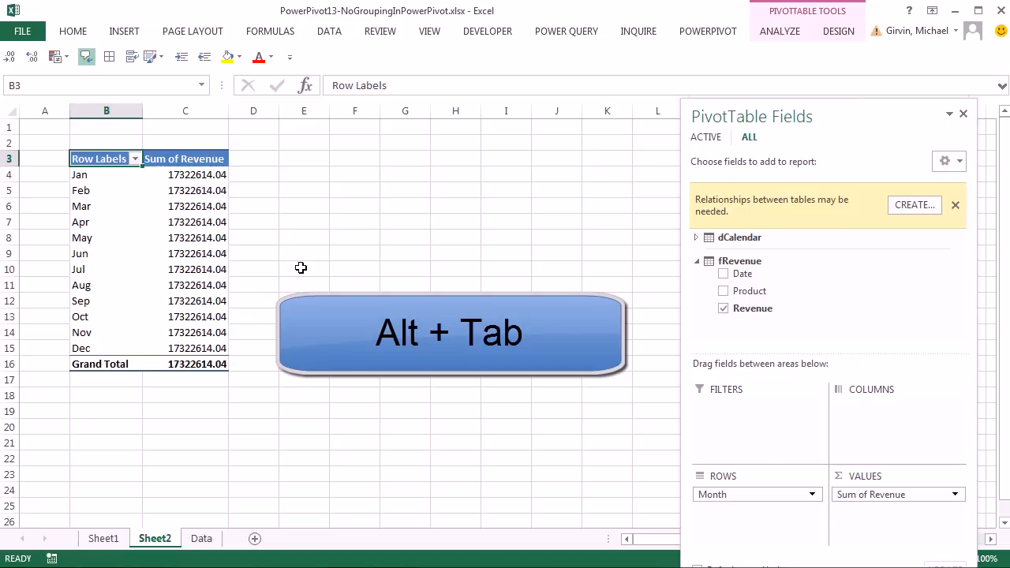
key(alt+Tab)
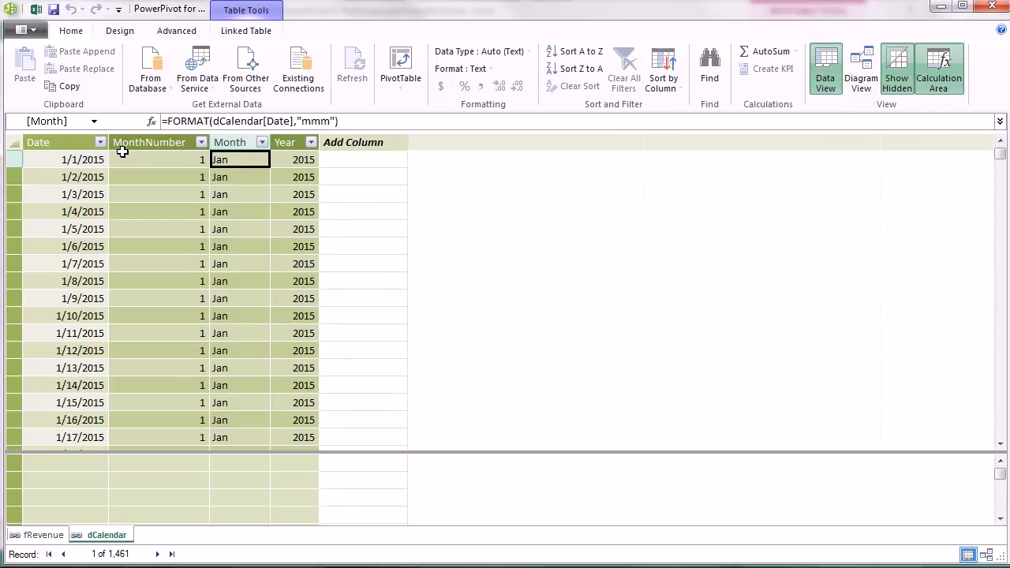
- Review the fRevenue and dCalendar tables, then arrange both tables in Diagram View
click(40, 536)
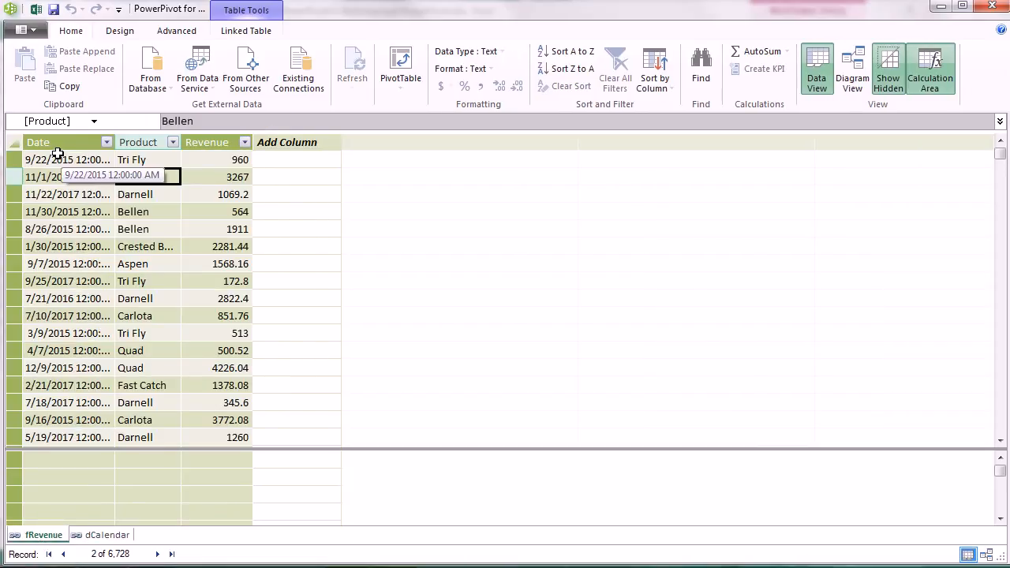
click(105, 538)
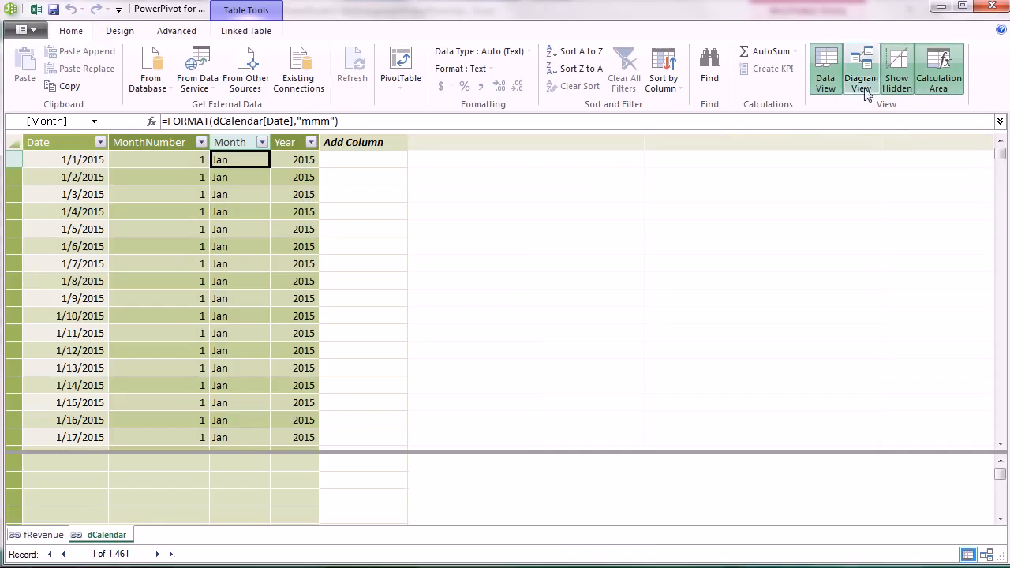
click(862, 81)
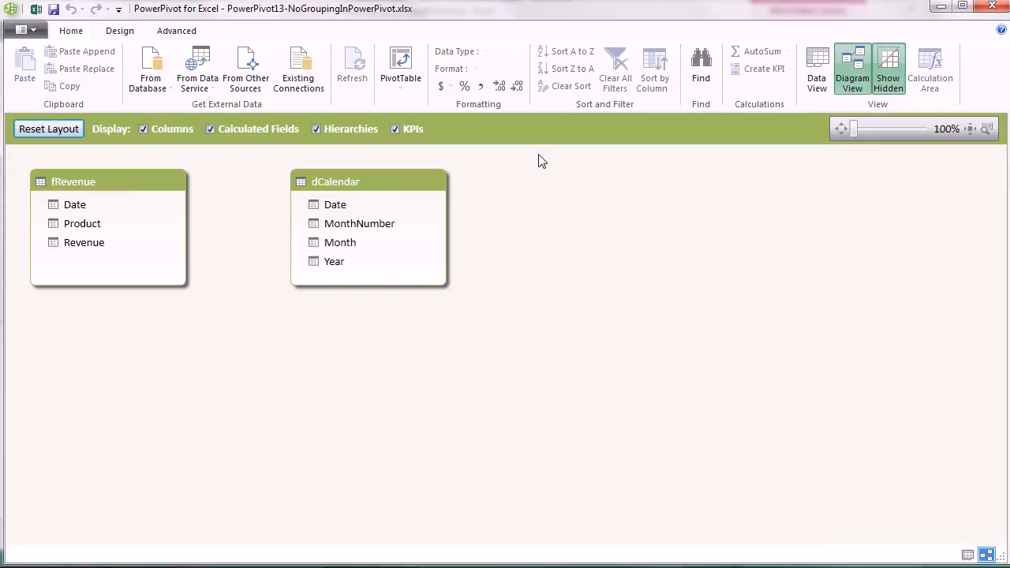
drag(101, 182, 239, 328)
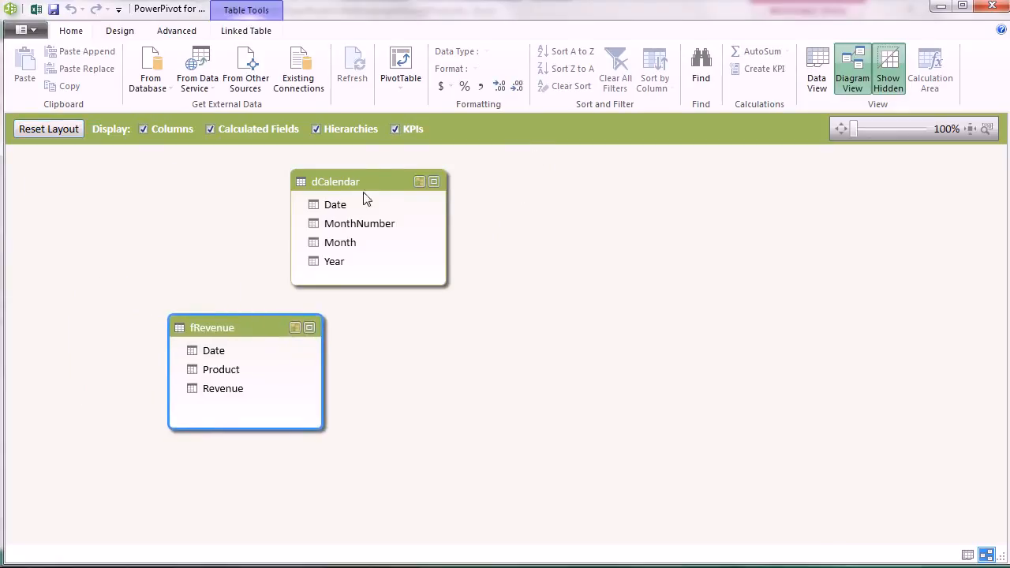
click(363, 196)
drag(357, 181, 471, 250)
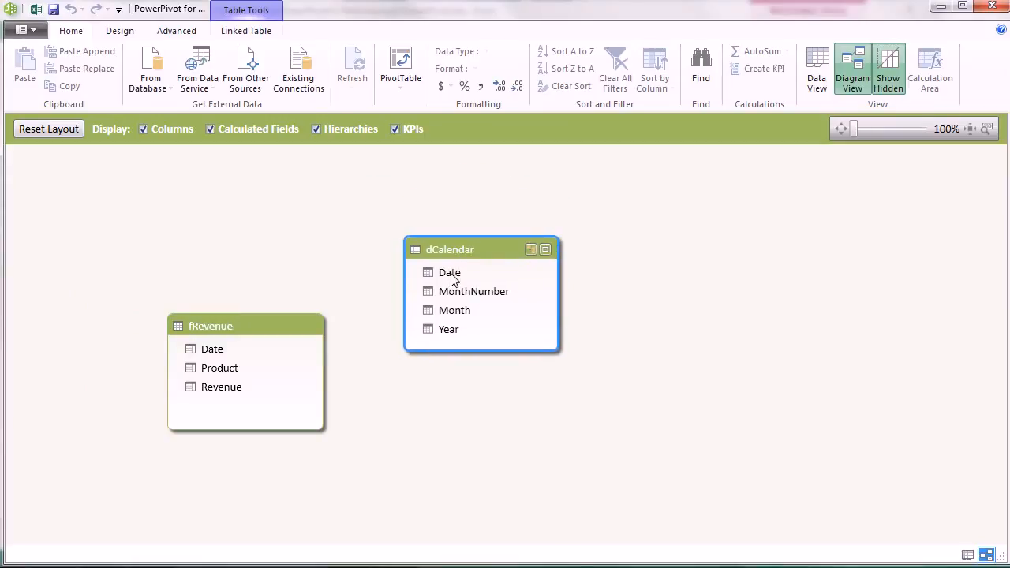
- Create a relationship between dCalendar's Date and fRevenue's Date, then return to Data View
click(452, 279)
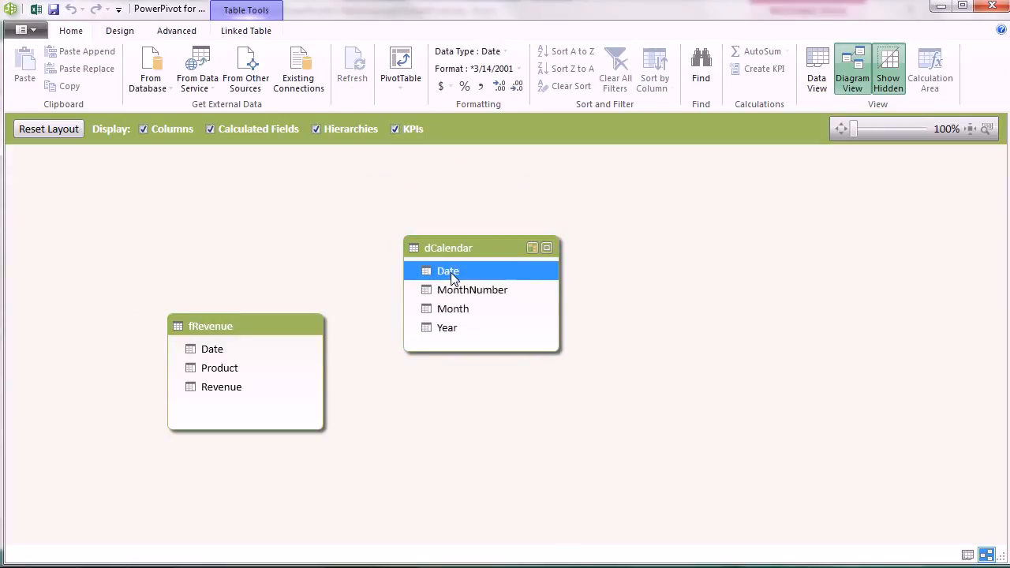
drag(449, 270, 229, 352)
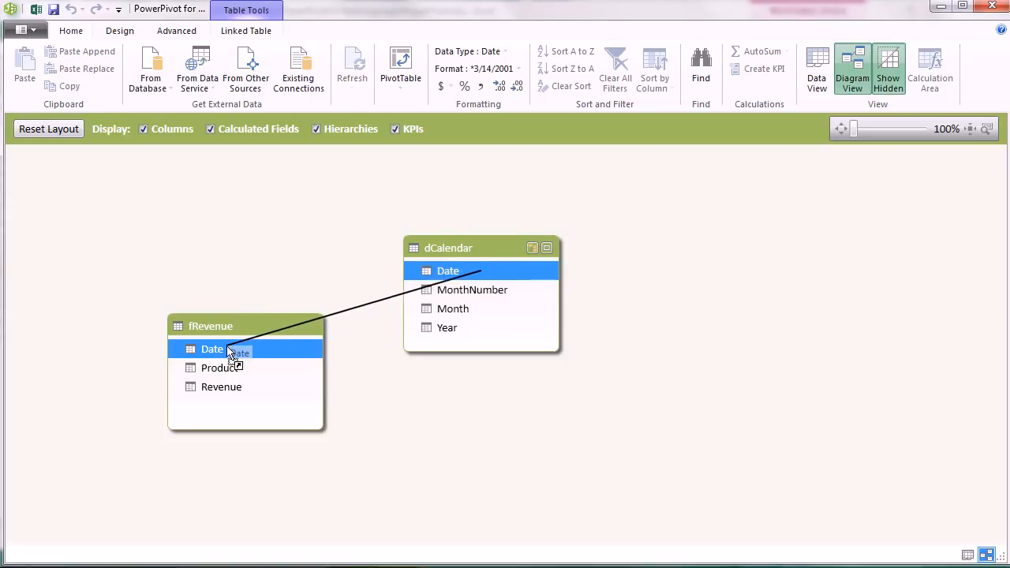
drag(229, 352, 226, 348)
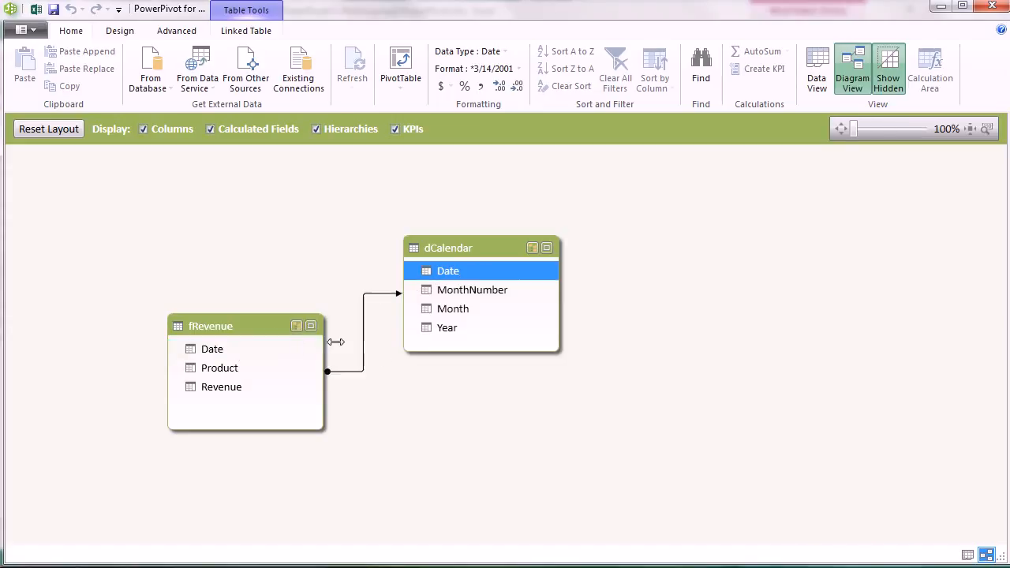
click(827, 82)
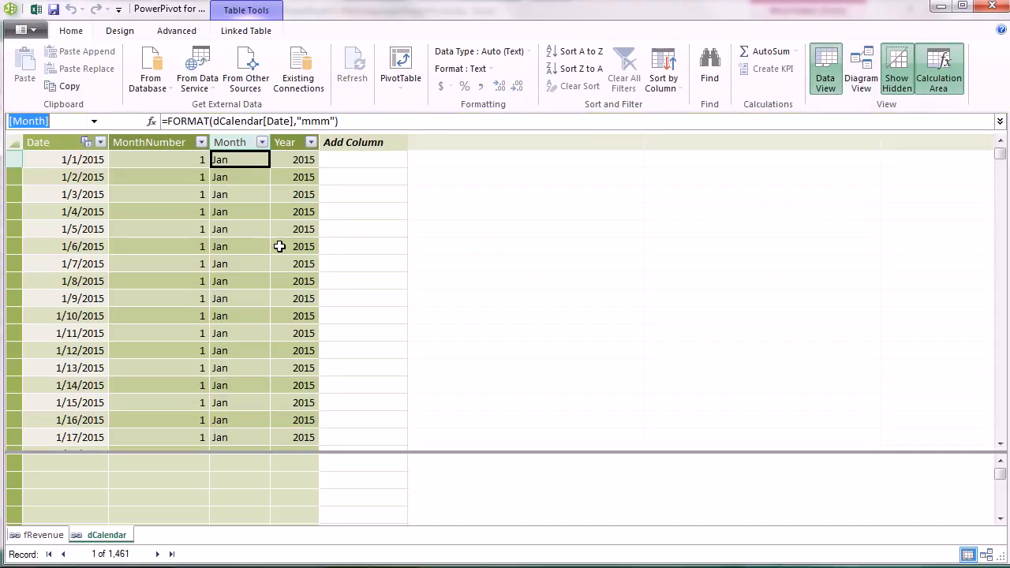
key(alt+Tab)
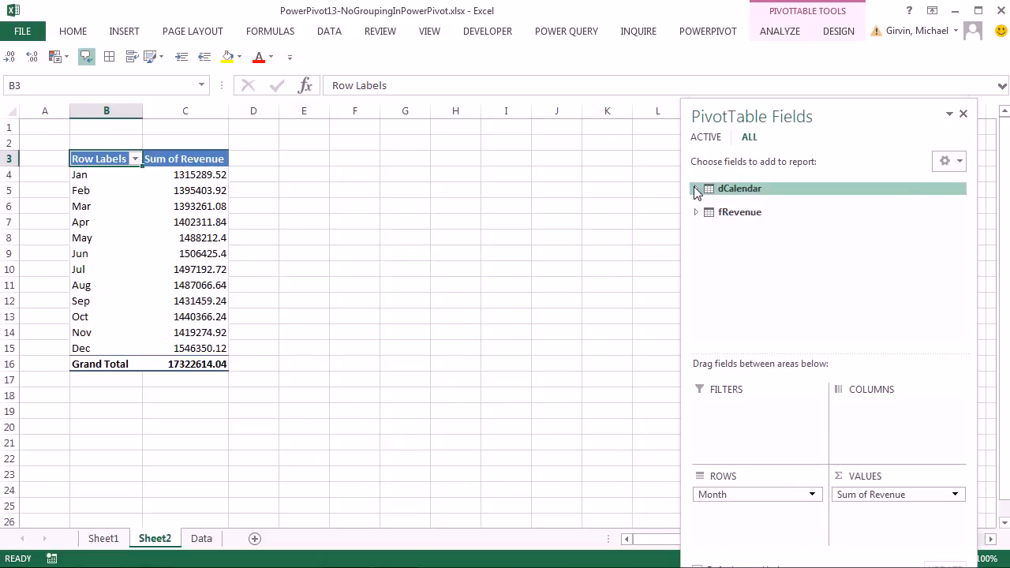
- Add dCalendar's Year field to the PivotTable rows above Month
click(697, 189)
drag(738, 263, 740, 499)
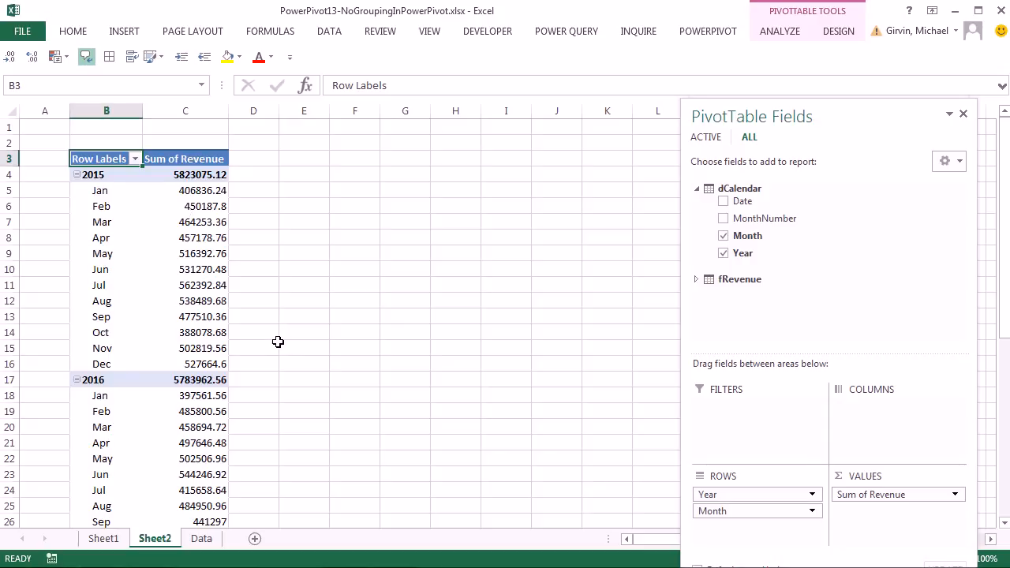
key(alt+Tab)
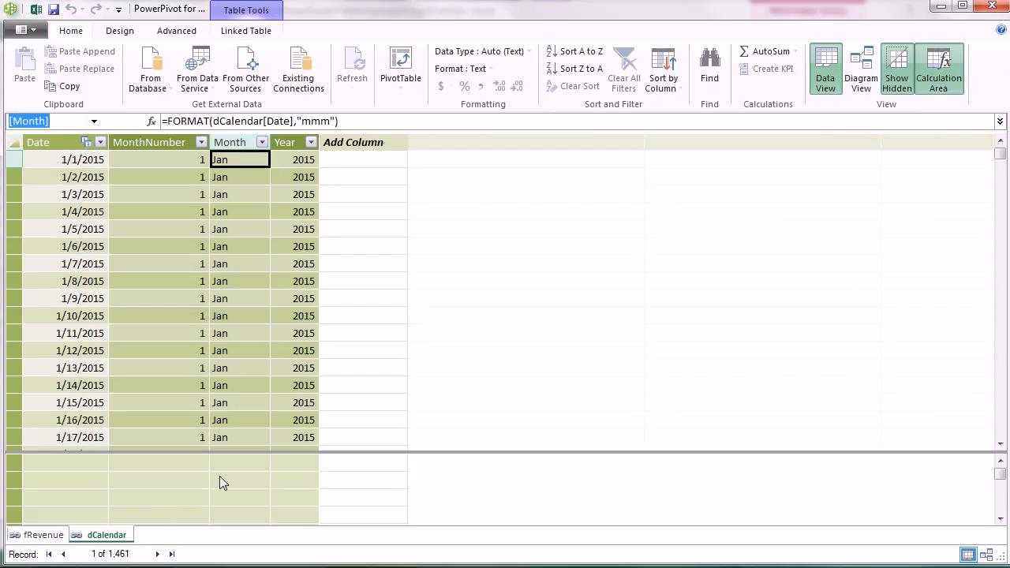
- Format the fRevenue Revenue column as $ English (United States) currency
click(59, 537)
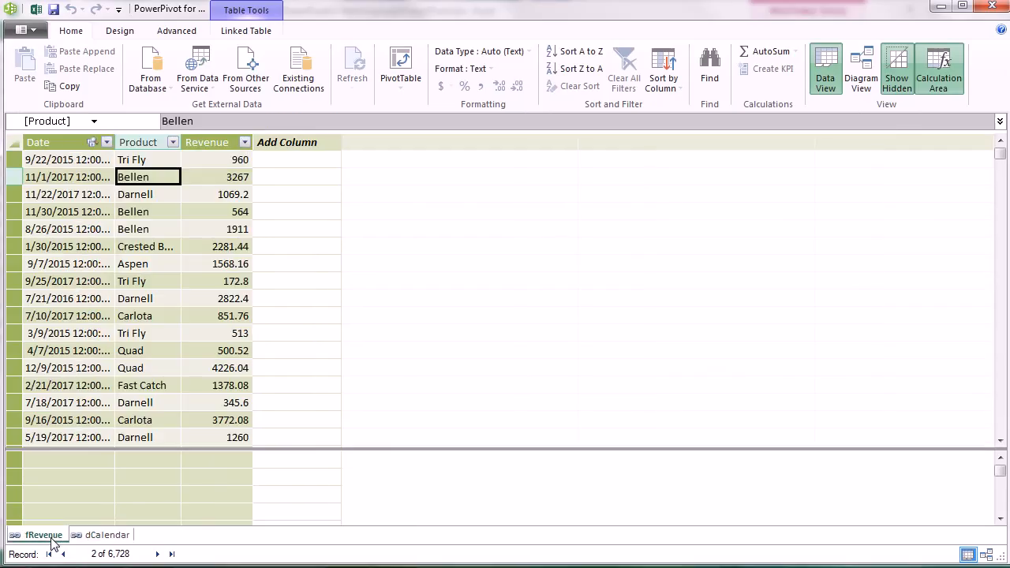
click(229, 160)
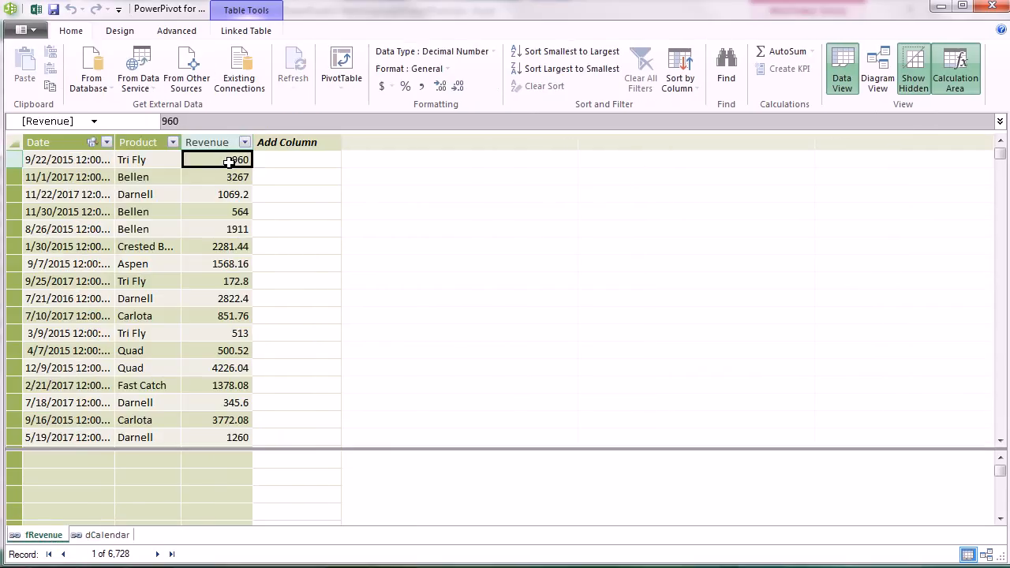
click(392, 89)
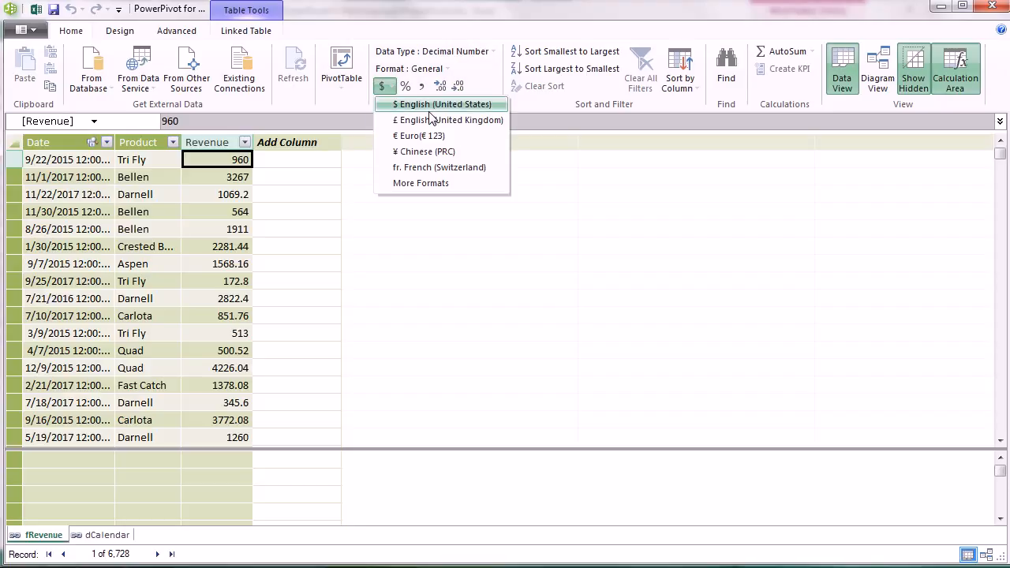
click(416, 106)
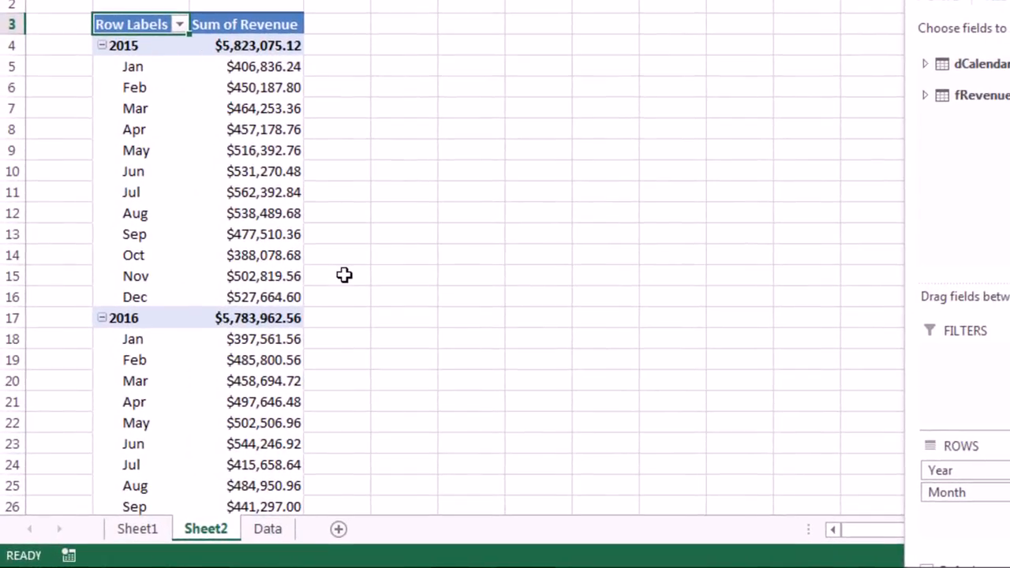
- Rename the Sheet2 tab to 'PowerPivot PT'
double_click(207, 528)
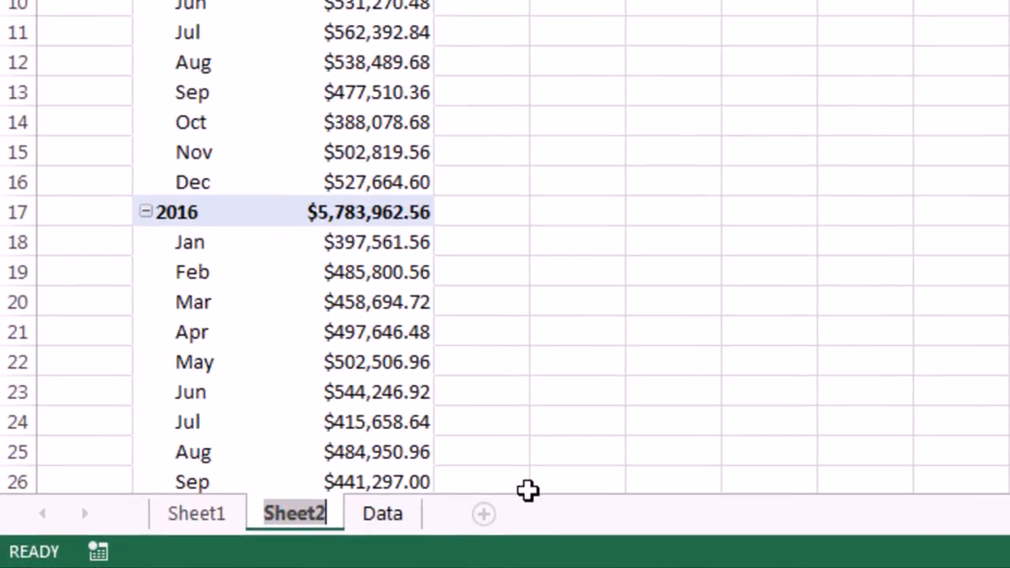
text(PowerPivot PT)
key(Return)
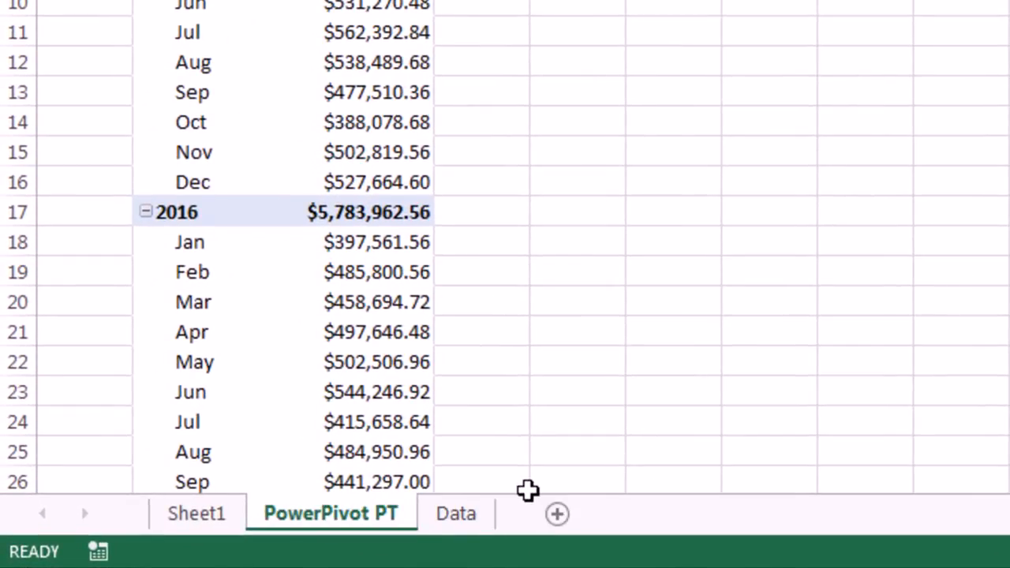
- Open Sheet1's tab options, then expand dCalendar and fRevenue in PivotTable Fields
double_click(221, 525)
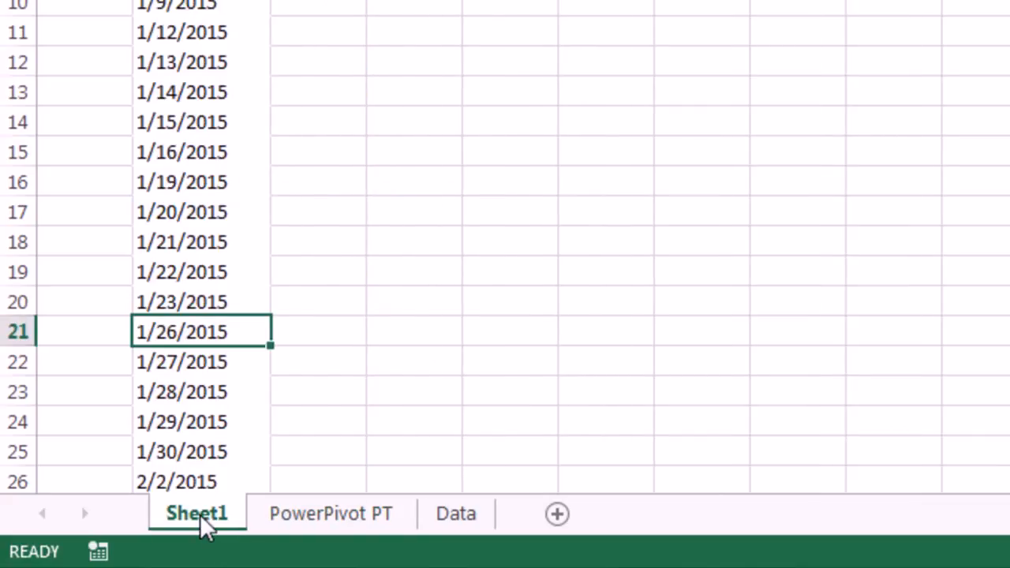
right_click(205, 523)
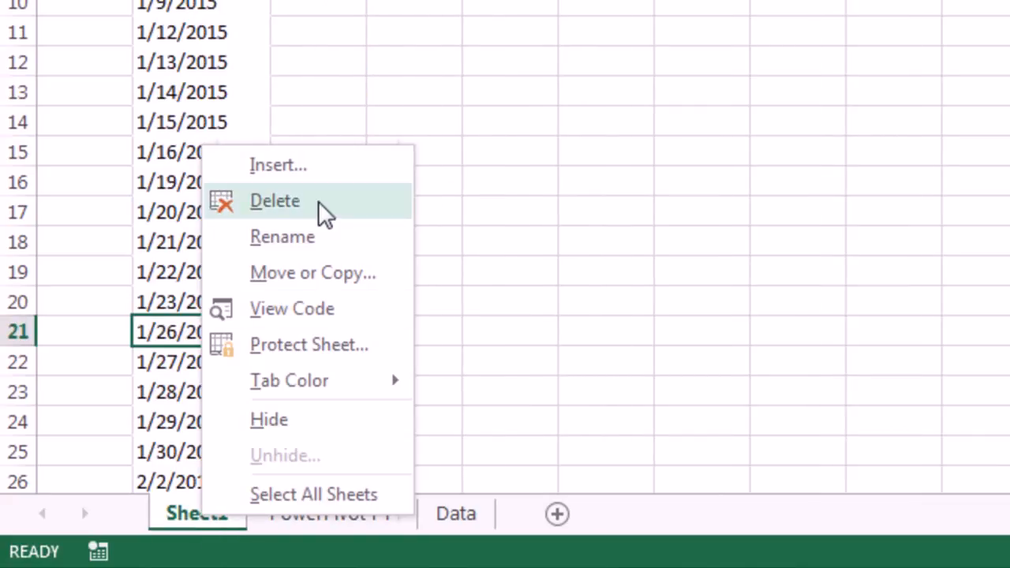
key(Escape)
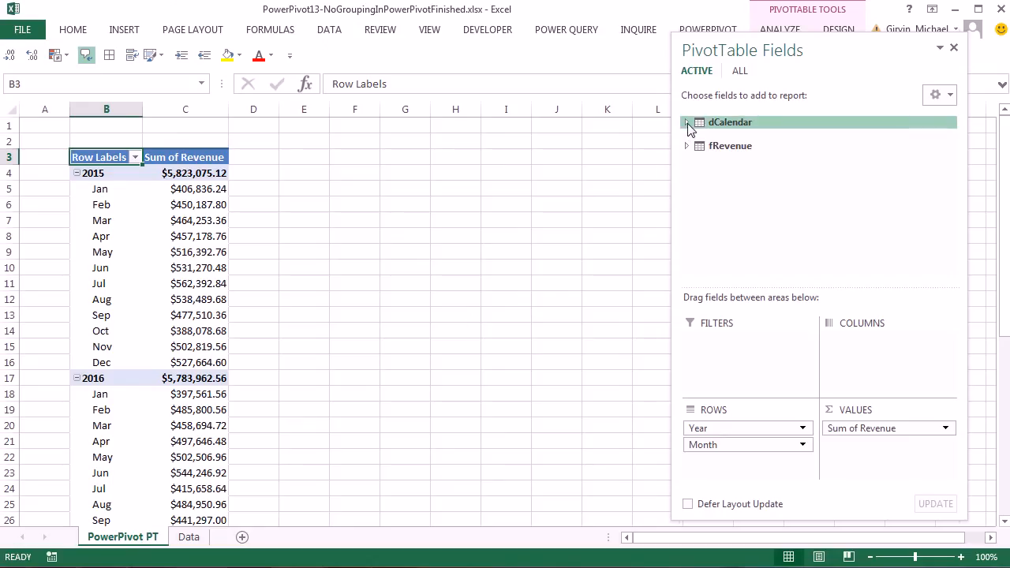
click(687, 123)
click(686, 213)
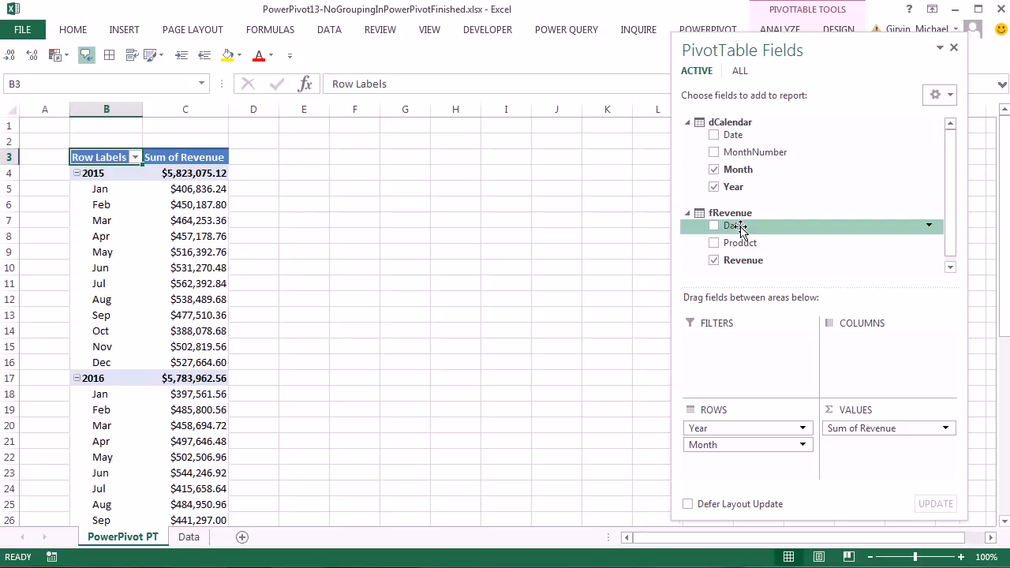
- Hide dCalendar's MonthNumber column from client tools
key(alt+Tab)
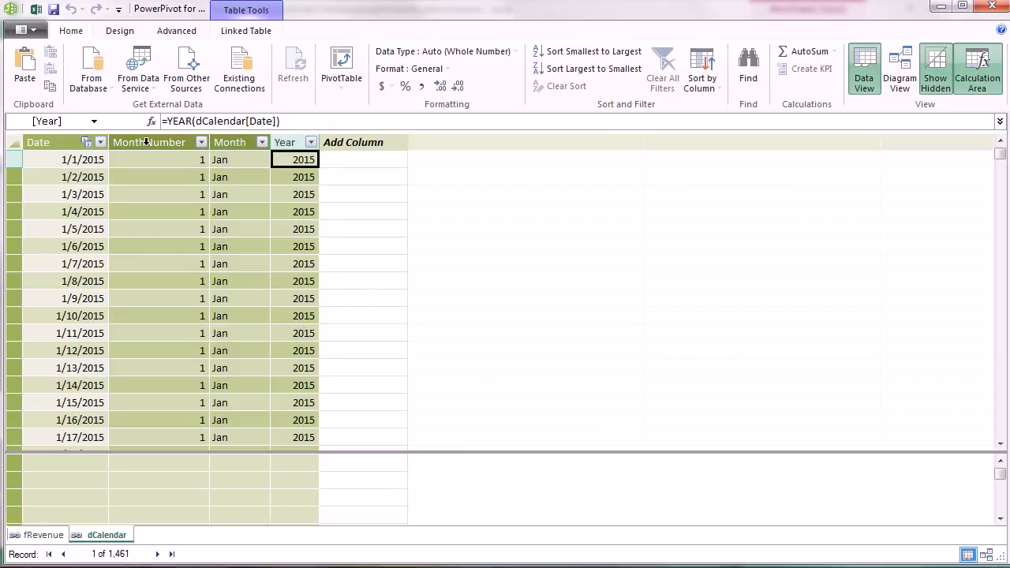
click(147, 142)
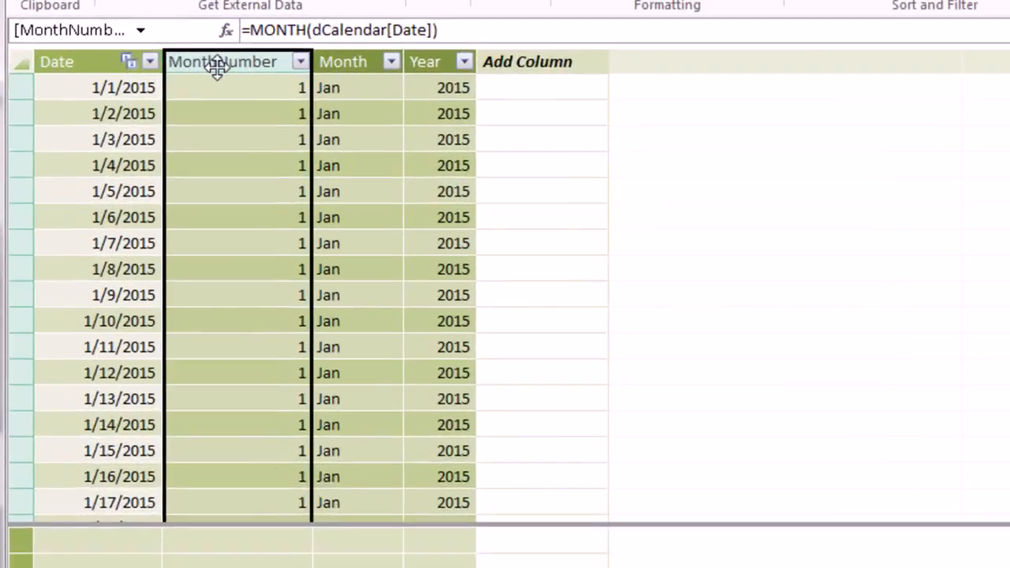
right_click(217, 66)
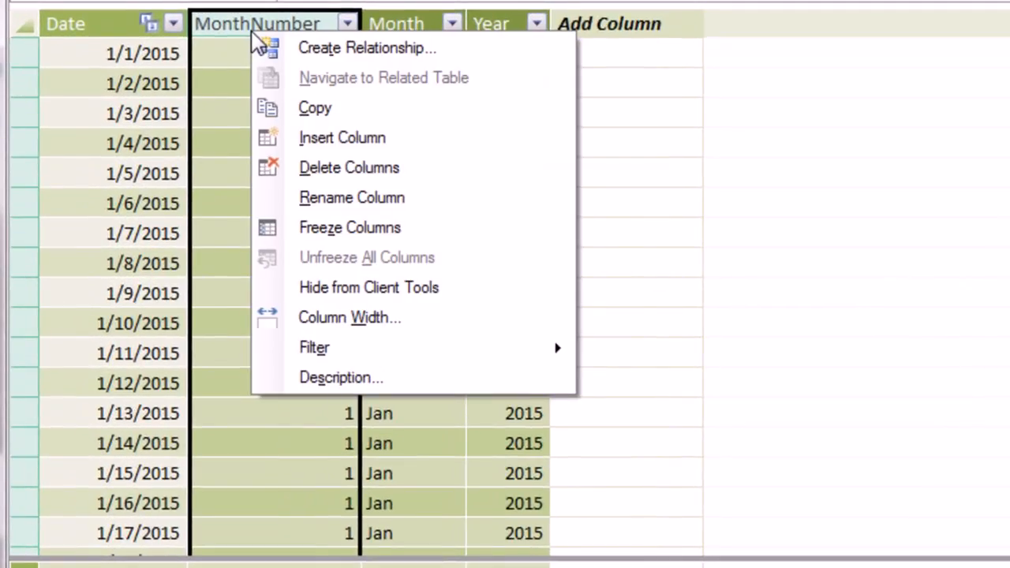
click(376, 290)
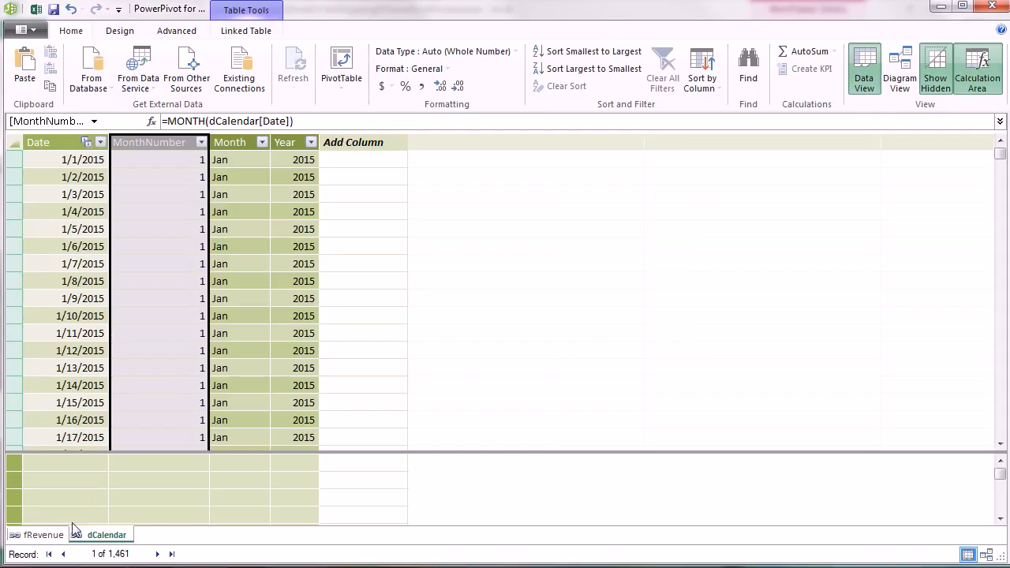
- Hide fRevenue's Date column from client tools, then return to Excel
click(48, 536)
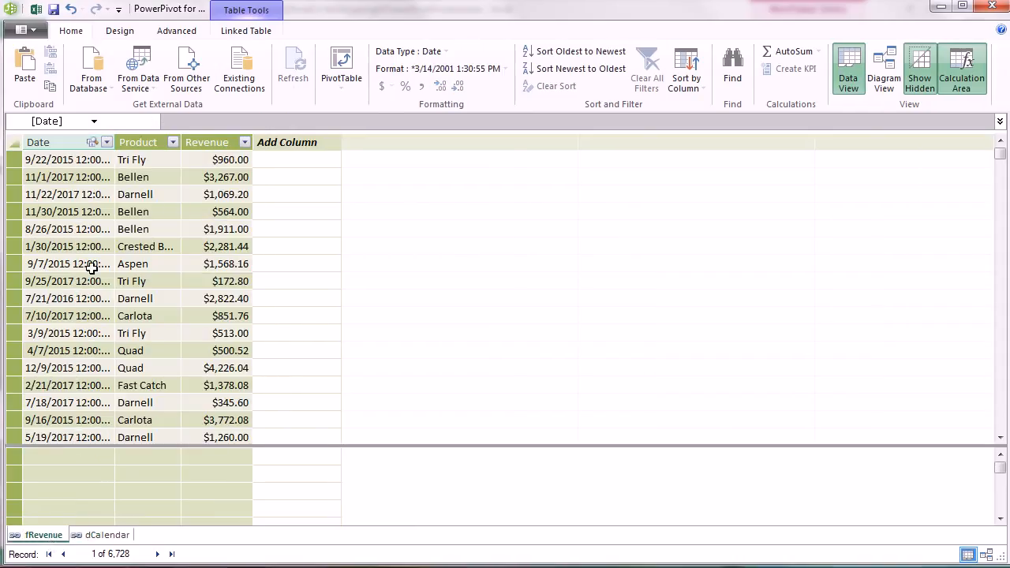
click(57, 144)
right_click(58, 145)
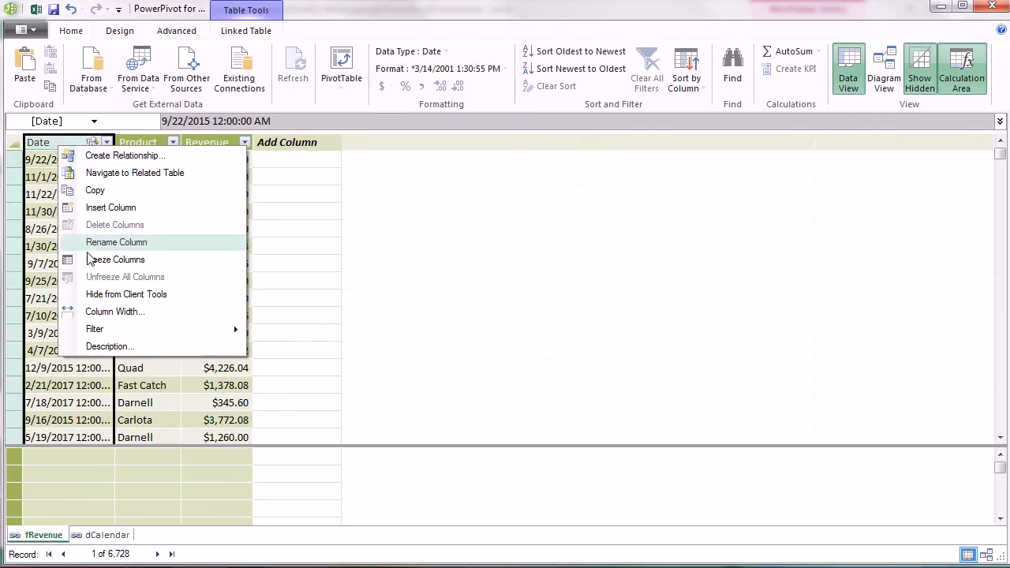
click(147, 297)
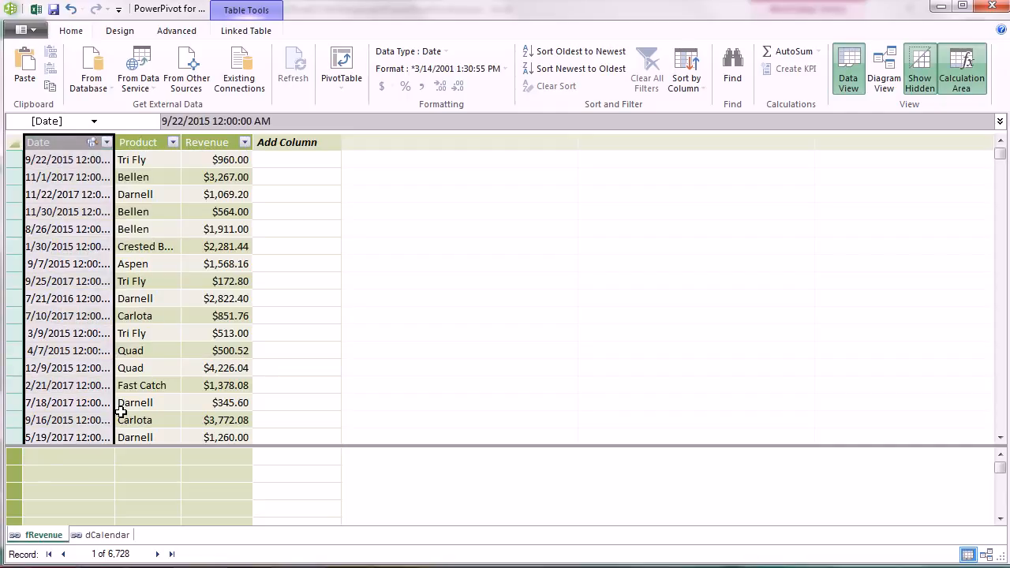
key(alt+Tab)
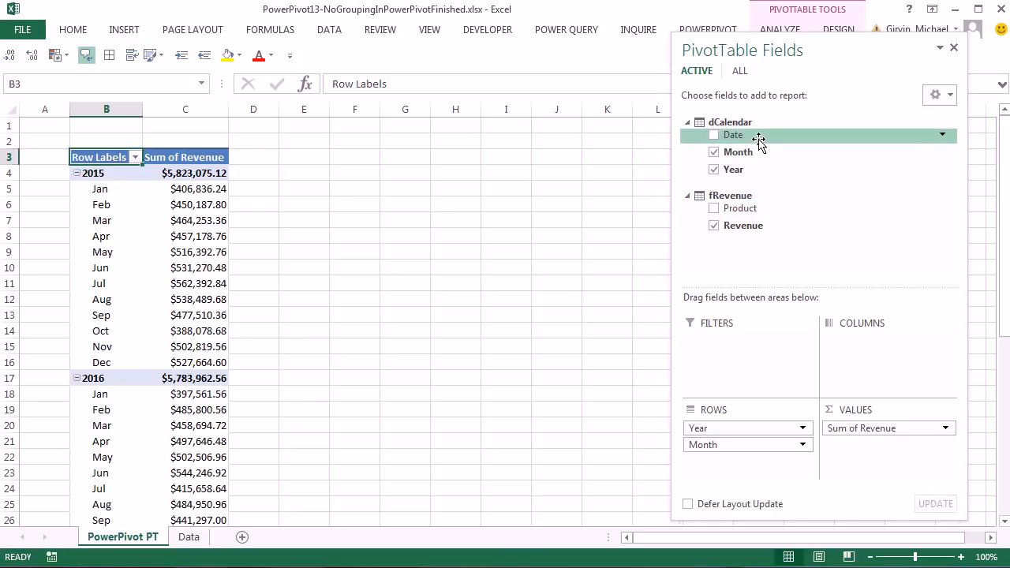
- Collapse dCalendar and fRevenue in PivotTable Fields, glance at the Data sheet, then return to PowerPivot PT
click(687, 122)
click(687, 147)
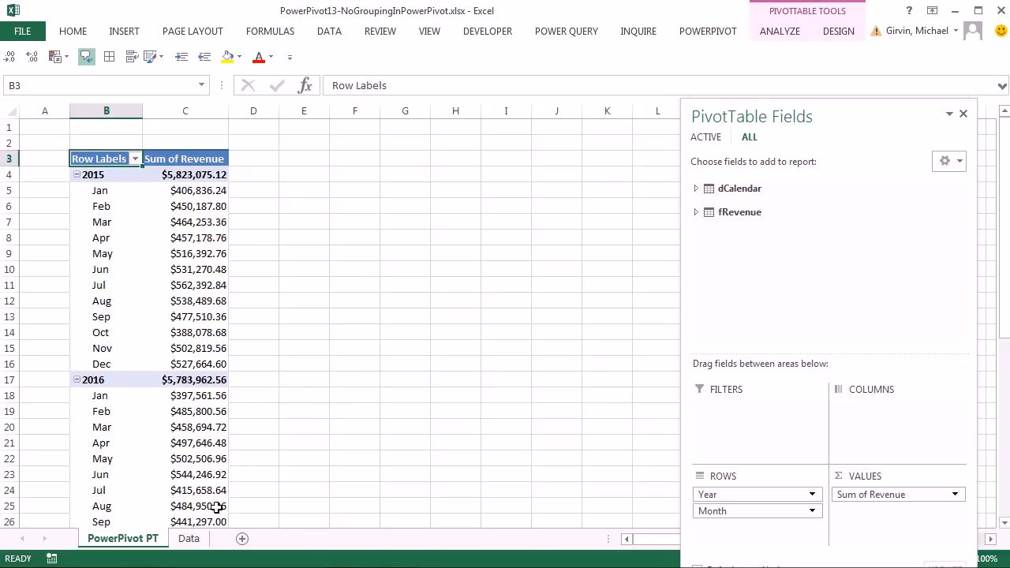
click(188, 539)
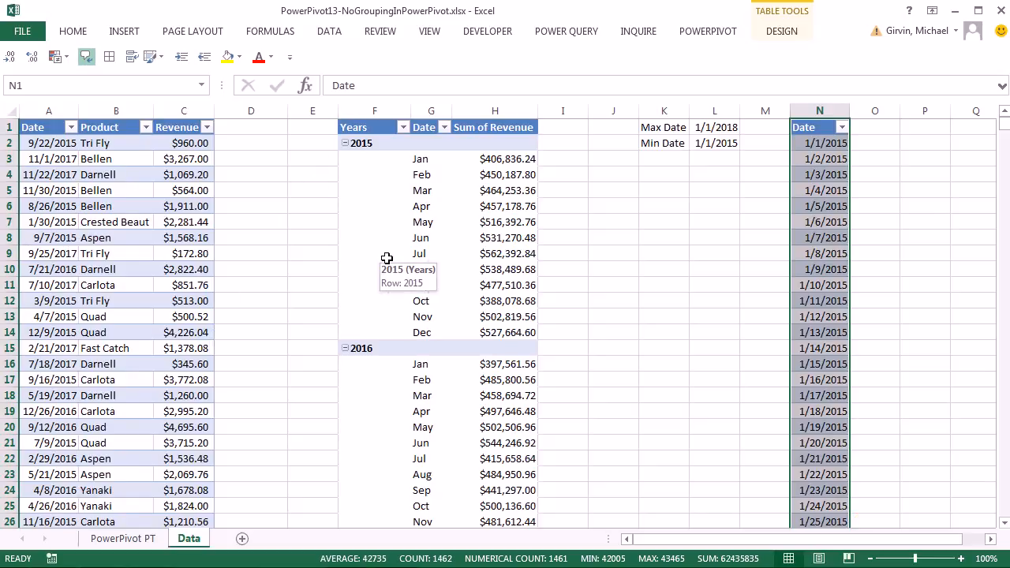
click(144, 540)
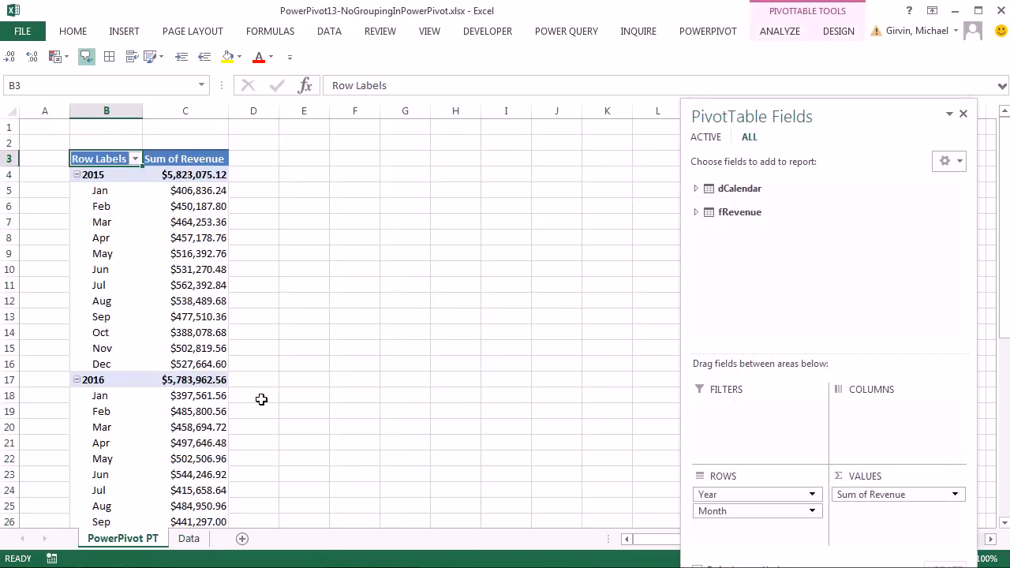